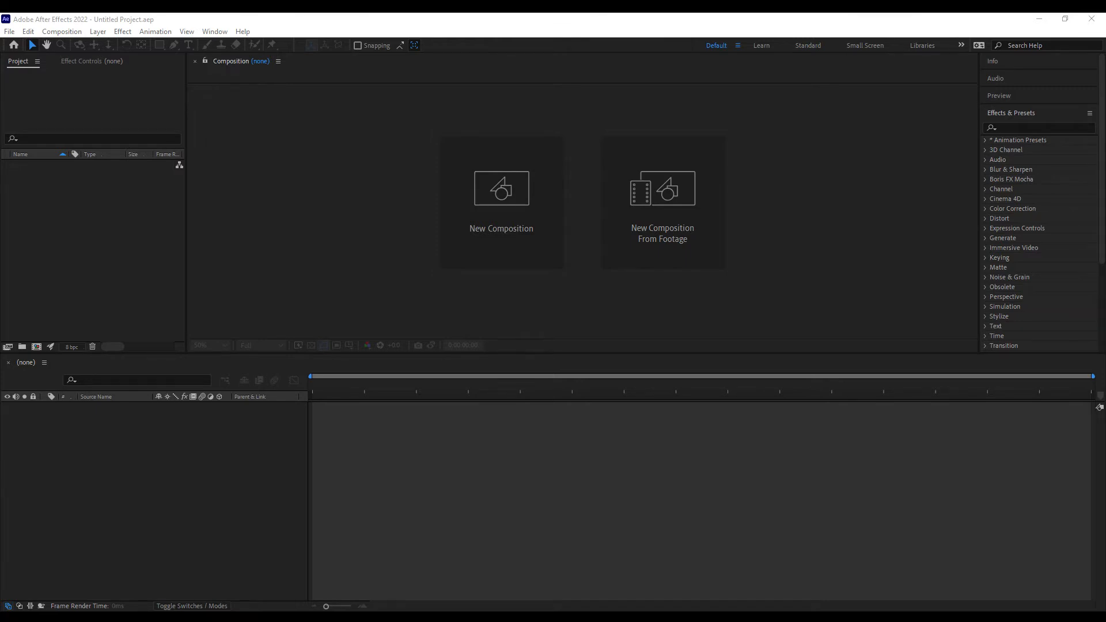
# Pick the Pexels Videos 2618439 clip for a new composition, then cancel the import window.
pyautogui.click(671, 248)
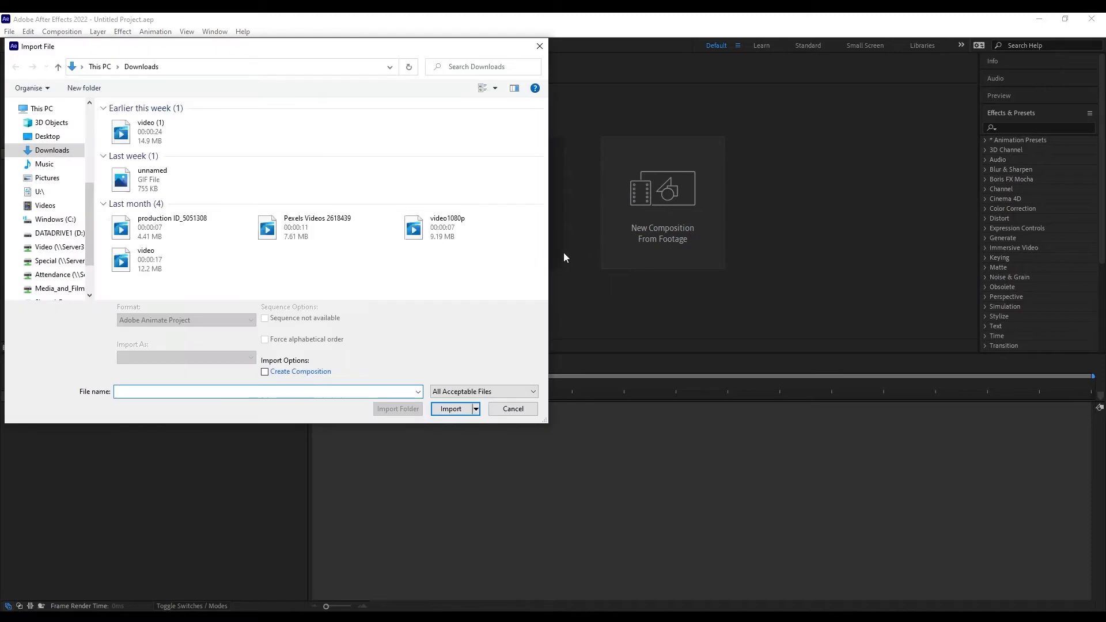
pyautogui.click(268, 226)
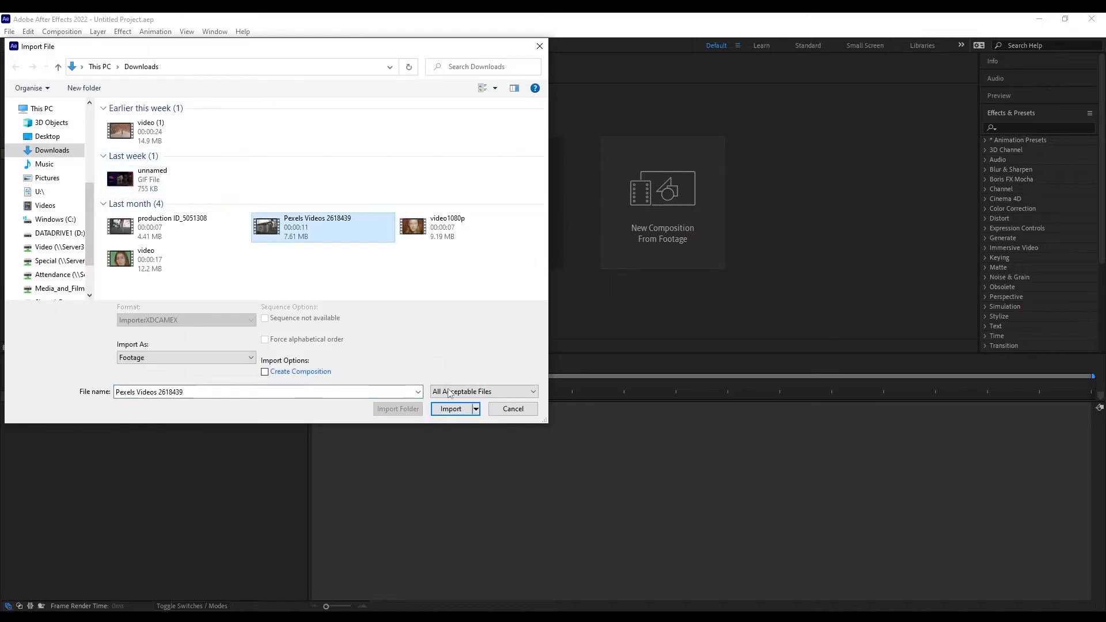
pyautogui.click(451, 408)
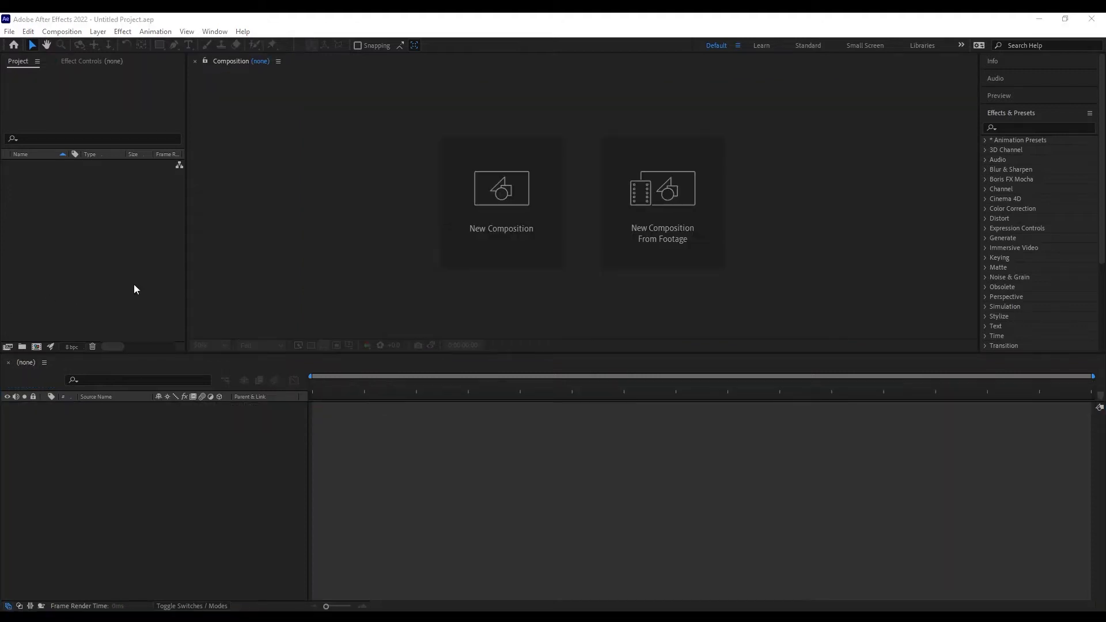
# Create a new composition named house with the HDTV 1080 25 preset and 20-second duration.
pyautogui.click(486, 248)
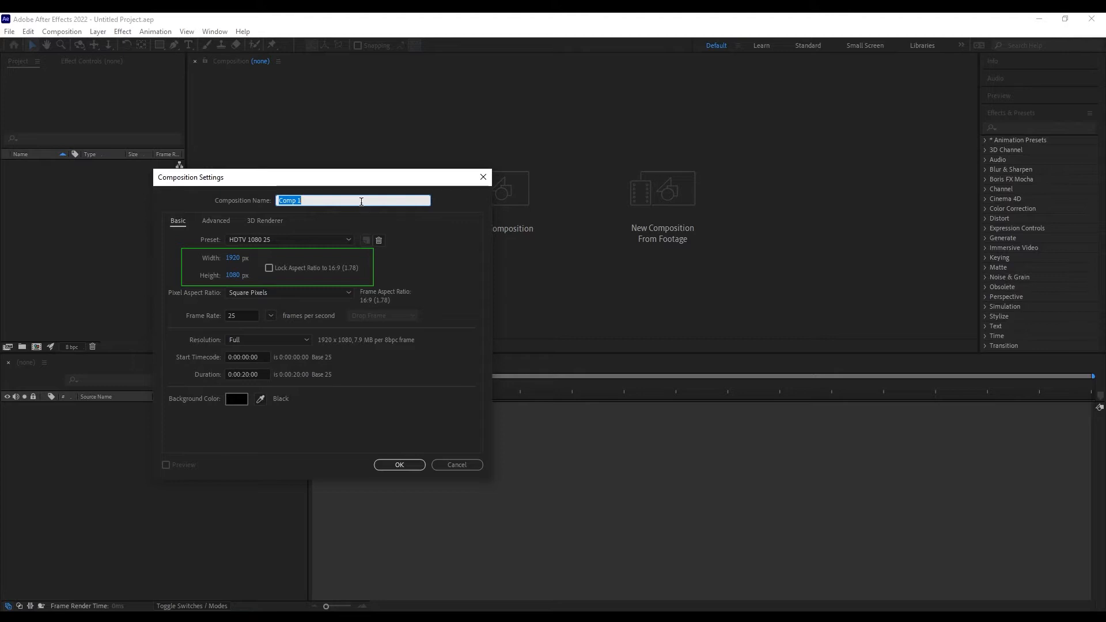
pyautogui.write('house')
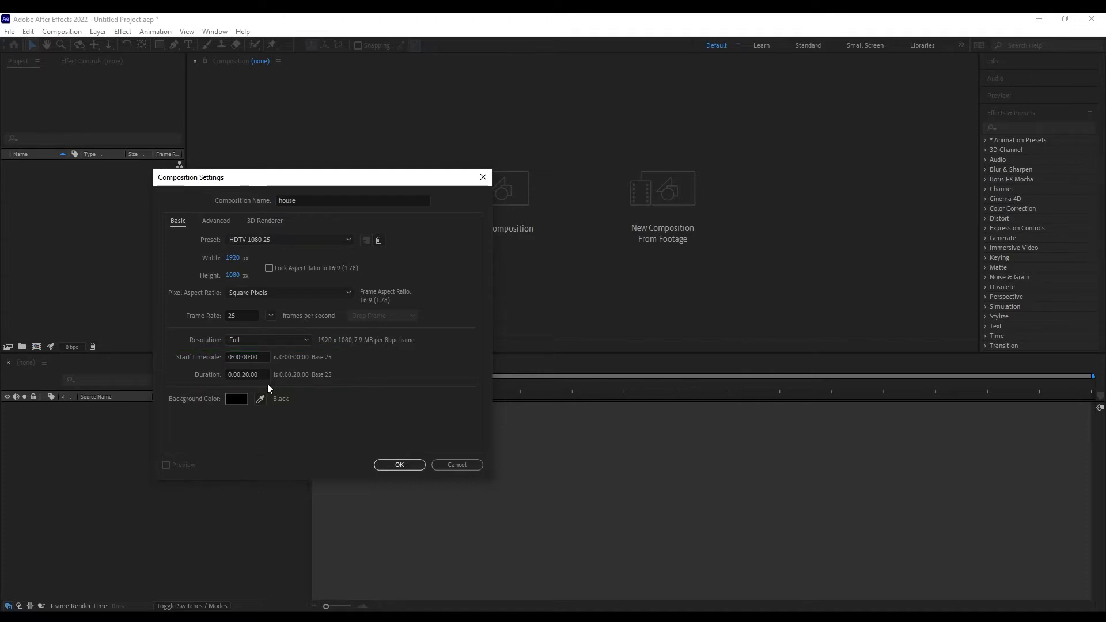
pyautogui.click(416, 463)
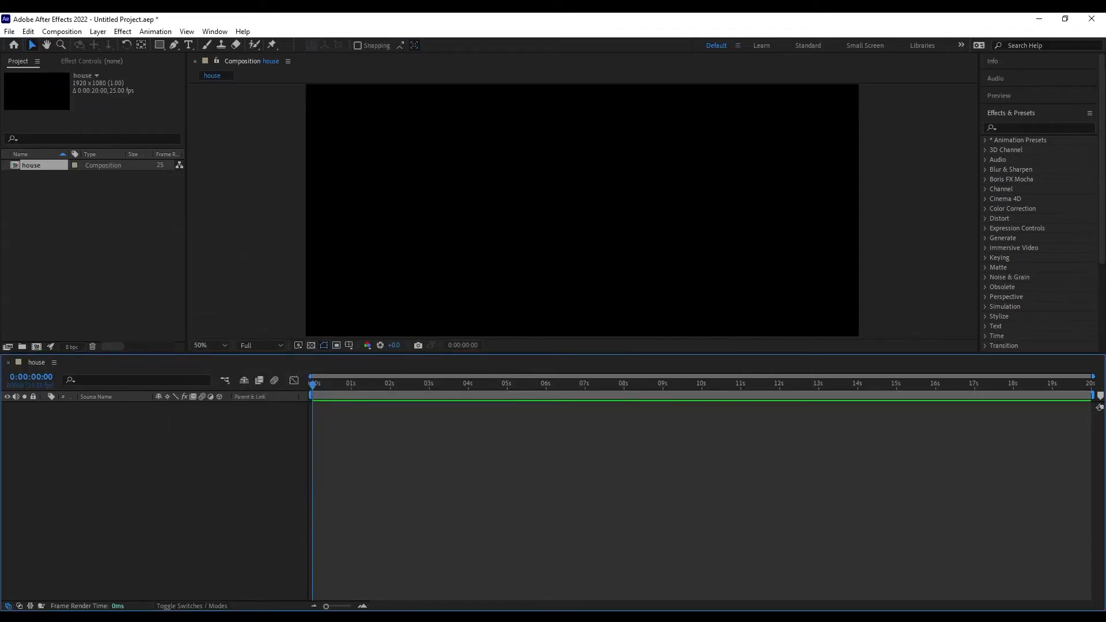
# Drag Pexels Videos 2618439 from the Downloads folder into the house timeline.
pyautogui.hotkey('alt', 'Tab')
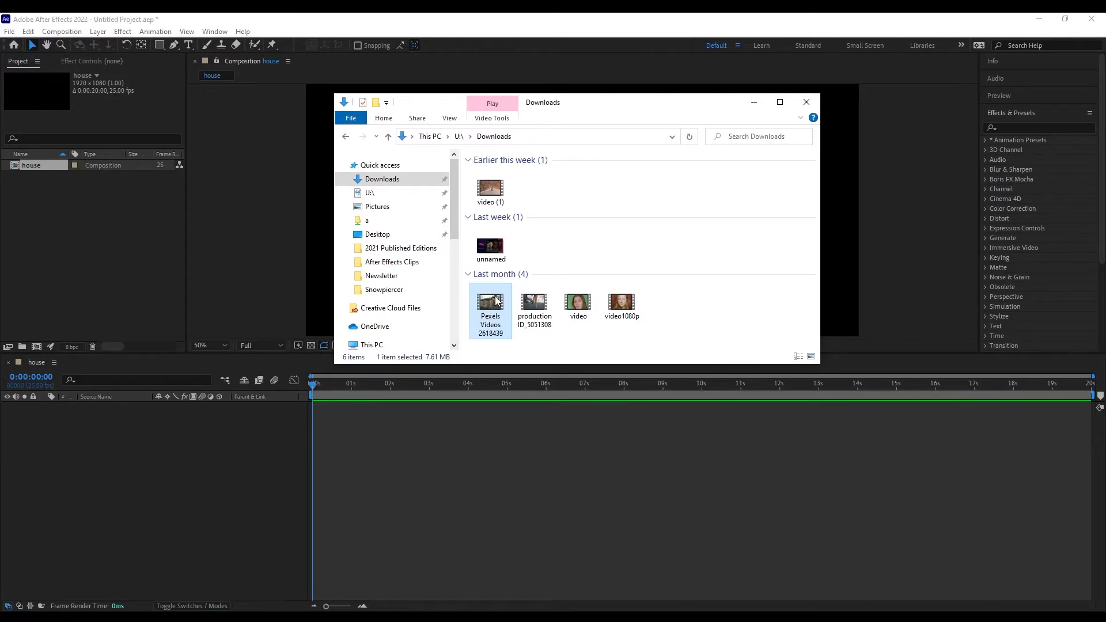
pyautogui.moveTo(495, 300); pyautogui.dragTo(214, 459)
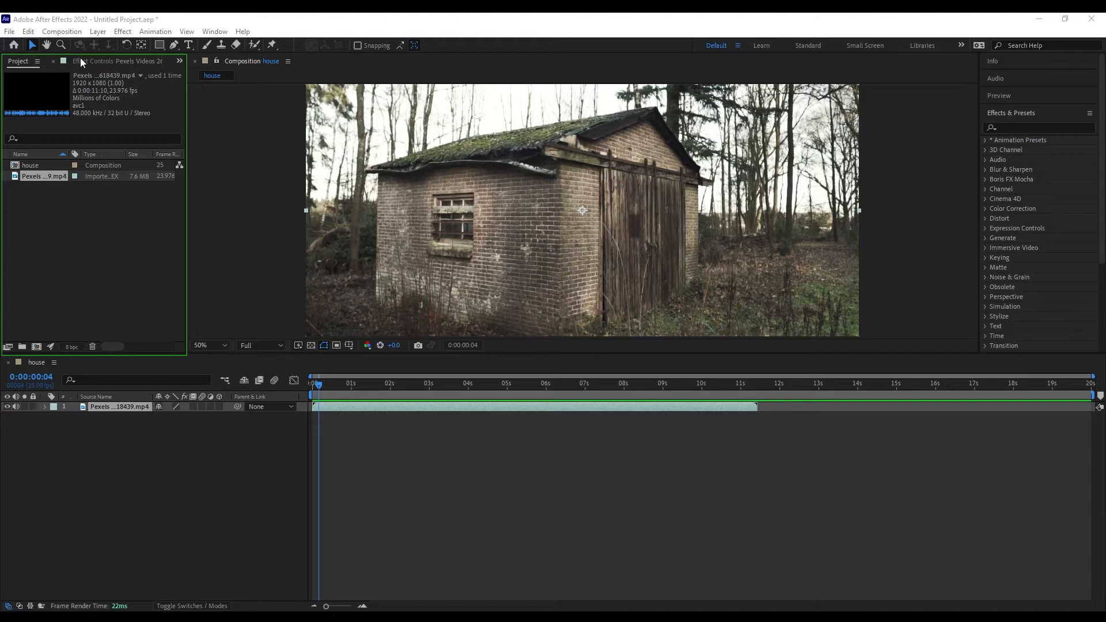
# Browse the Effect Controls and Project panels, then expand the Expression Controls effects category.
pyautogui.click(116, 60)
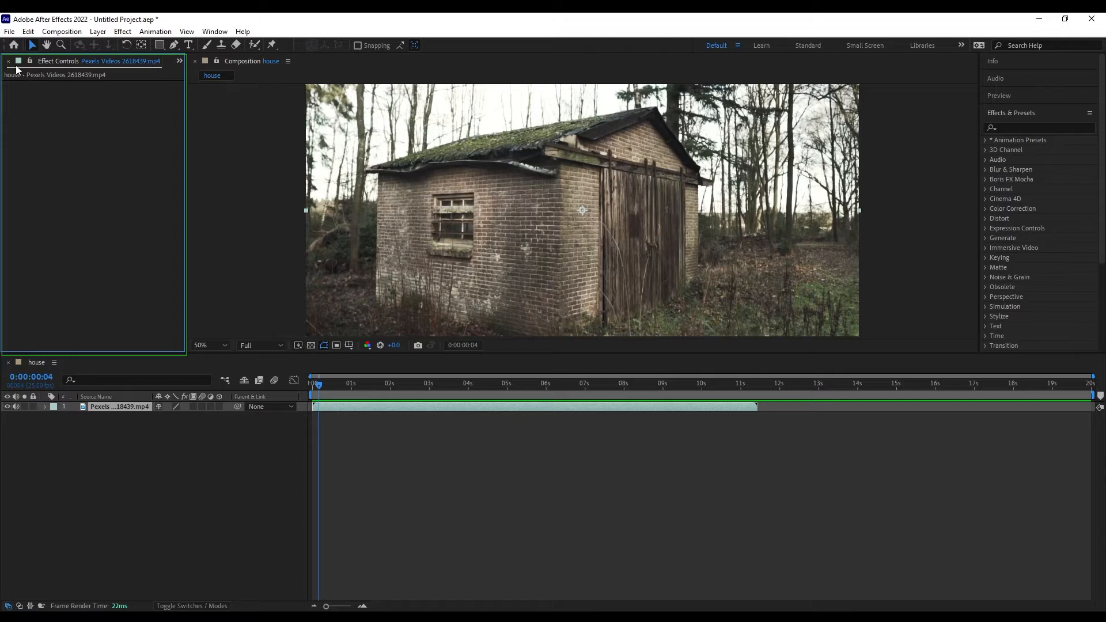
pyautogui.click(180, 62)
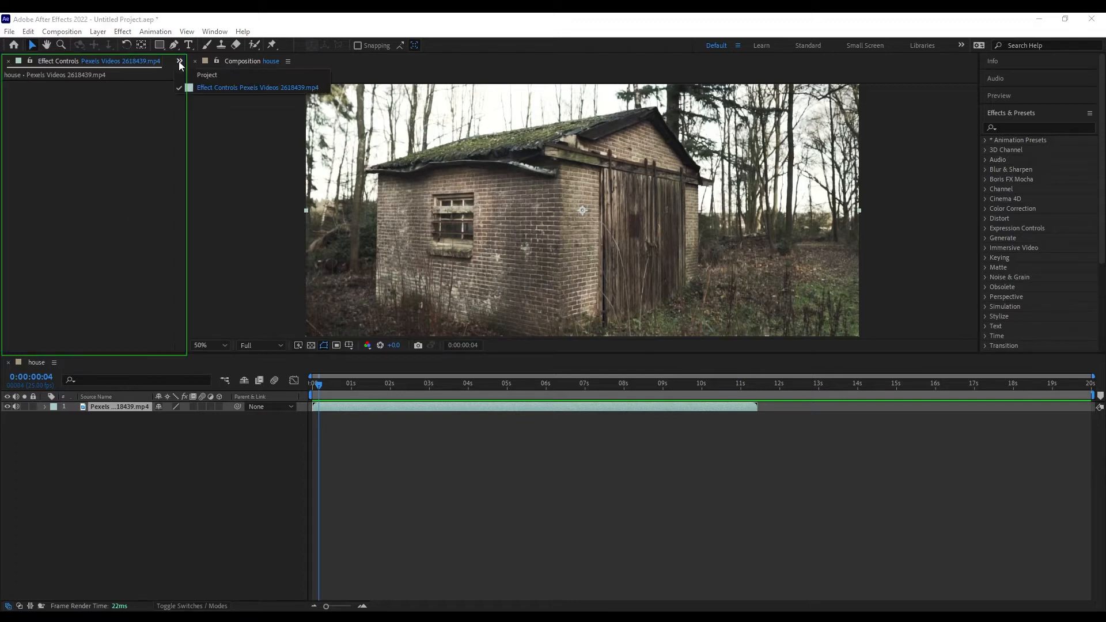
pyautogui.click(190, 74)
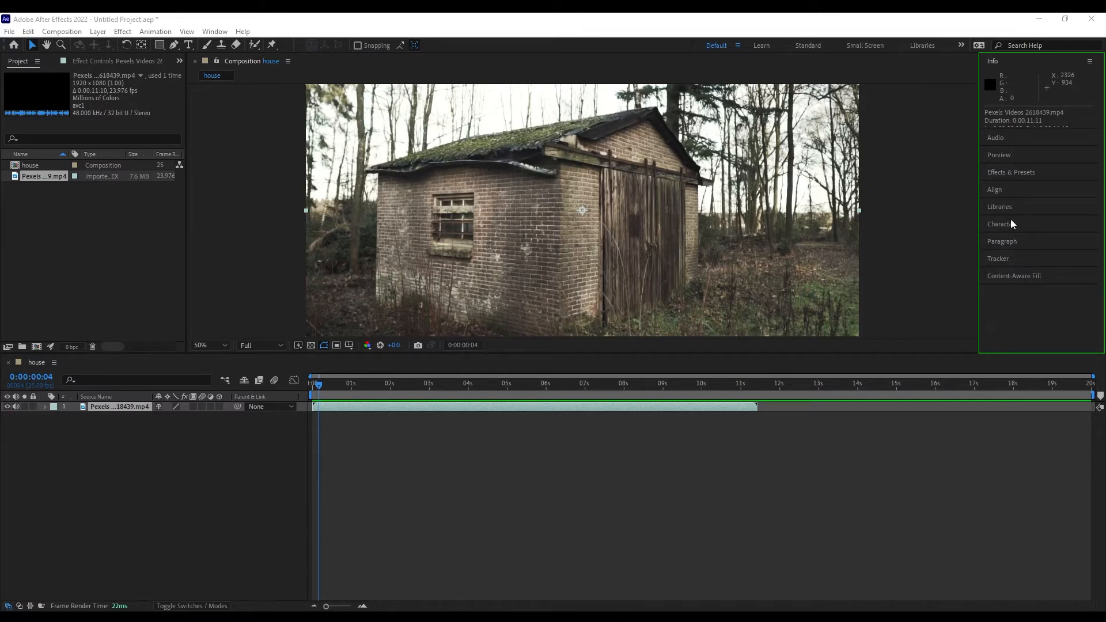
pyautogui.click(1030, 172)
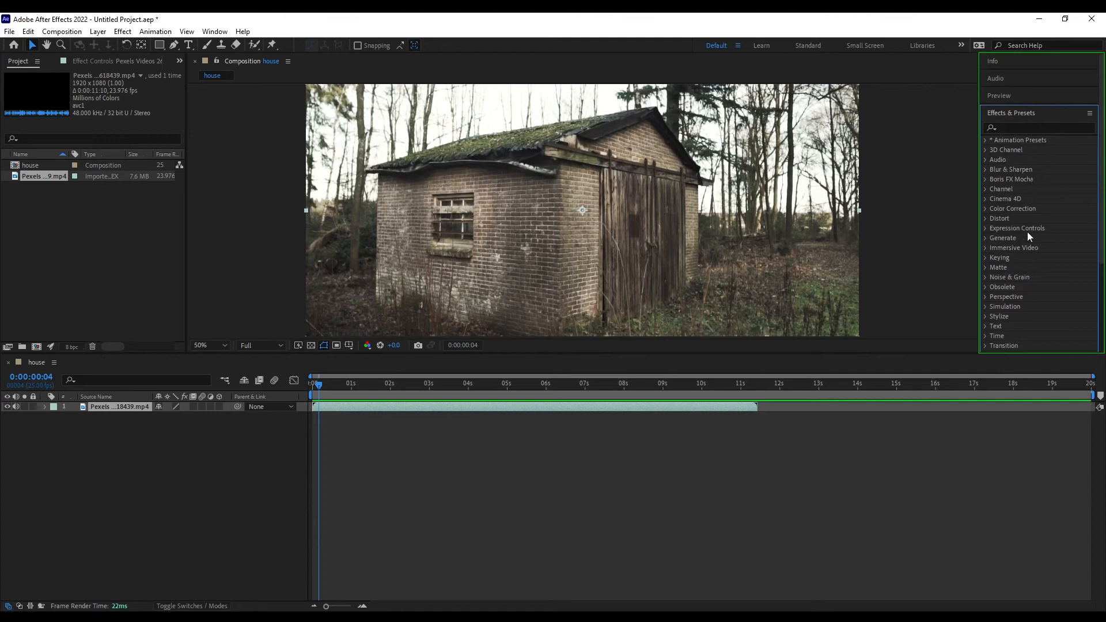
pyautogui.scroll(1, 1033, 252)
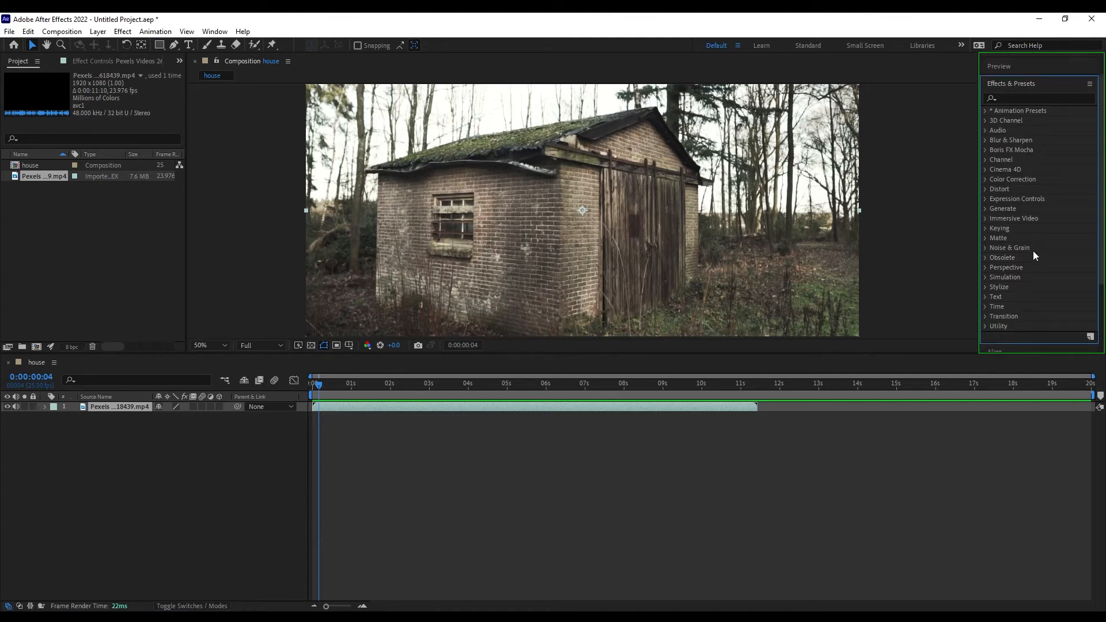
pyautogui.click(984, 197)
pyautogui.scroll(-3, 1002, 240)
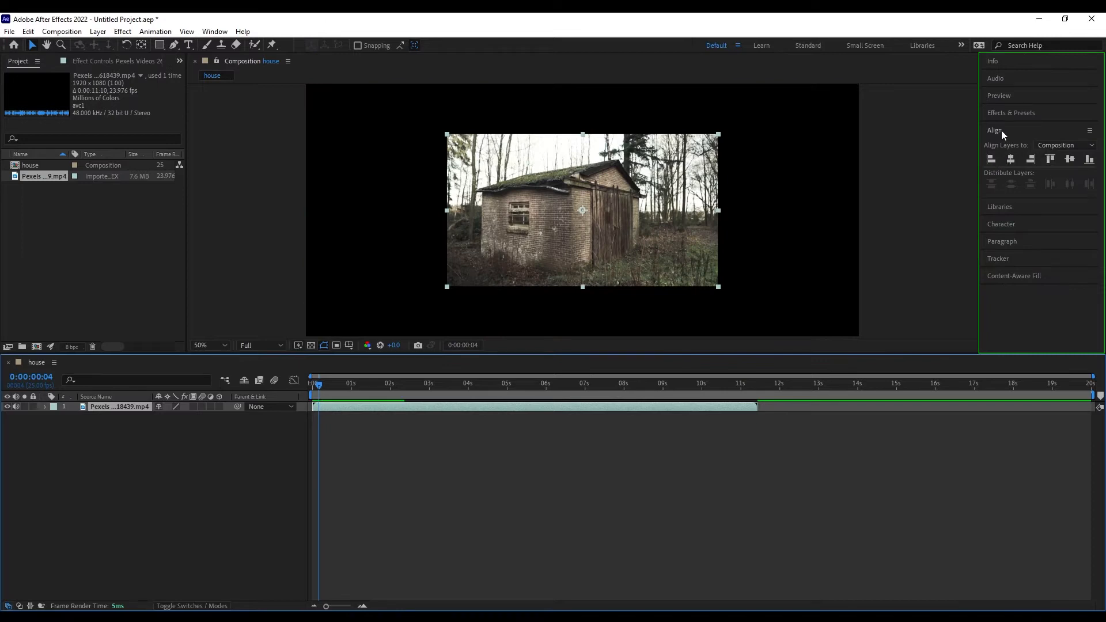
# Apply left, centre, right, top and vertical-centre alignment to the footage, then enlarge the TEXT title to 188 px.
pyautogui.click(991, 159)
pyautogui.click(1010, 159)
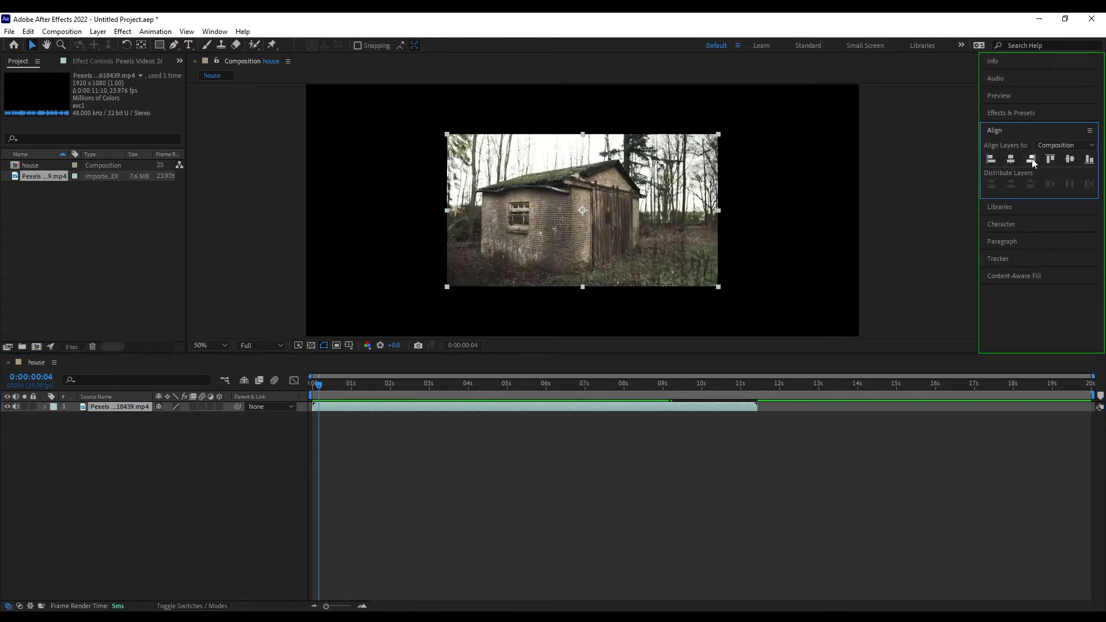
pyautogui.click(1030, 159)
pyautogui.click(1050, 159)
pyautogui.click(1070, 159)
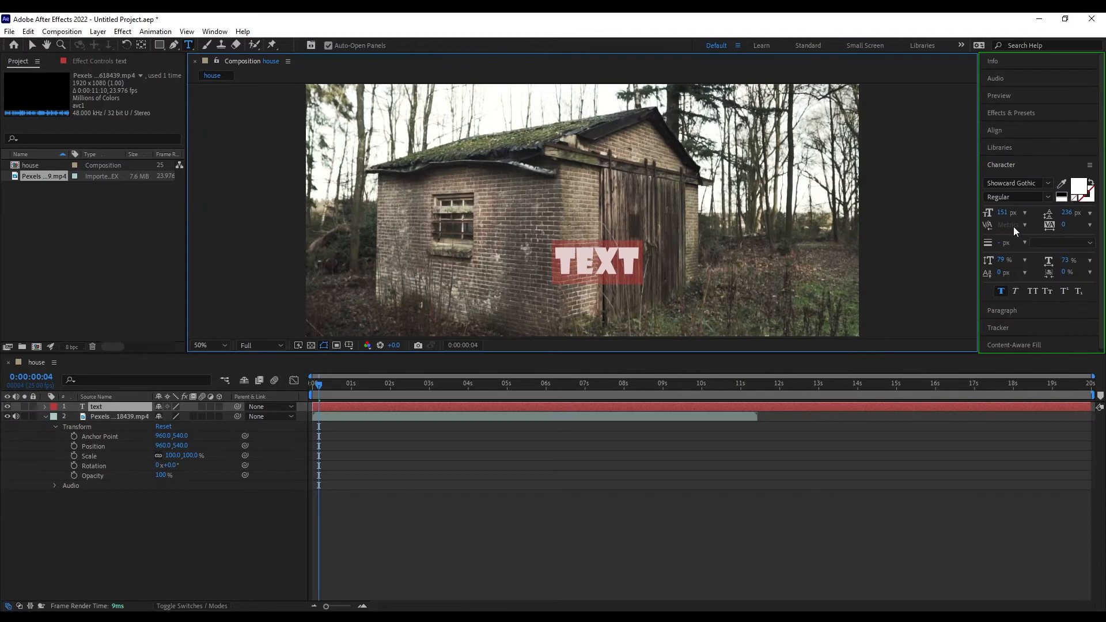
pyautogui.moveTo(1011, 215); pyautogui.dragTo(1010, 257)
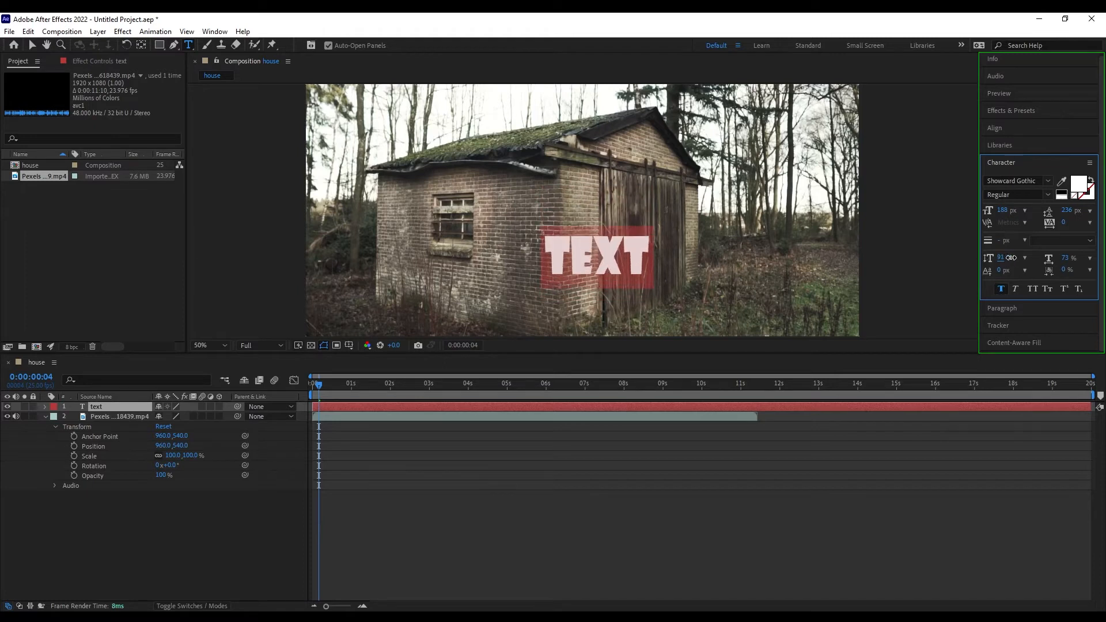
pyautogui.scroll(-1, 1039, 209)
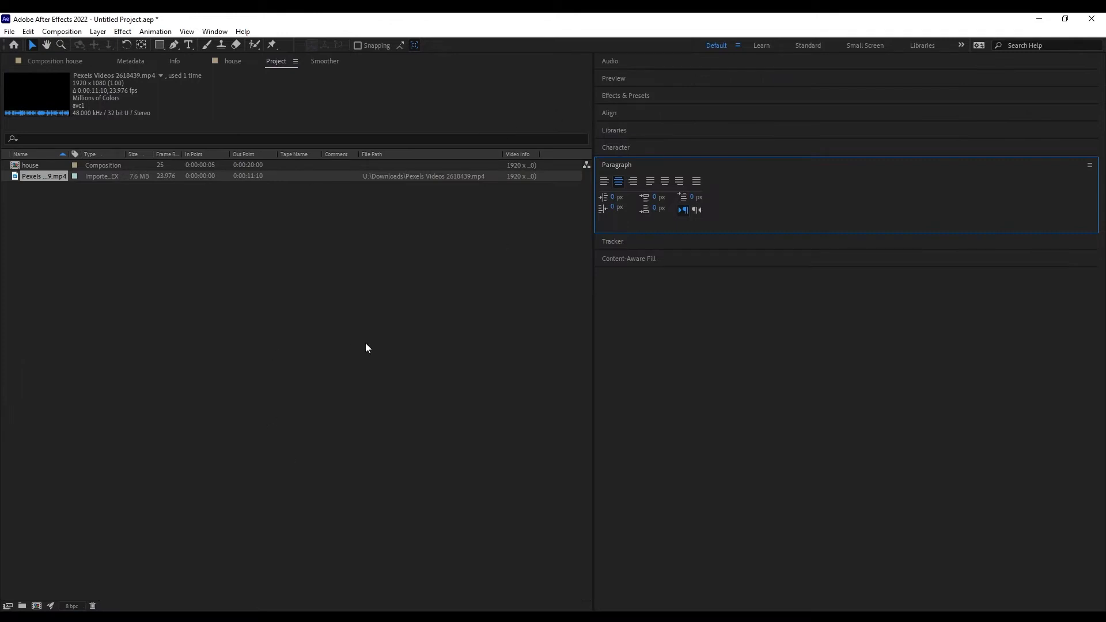
# Reset the Default workspace to its saved layout from the Window menu.
pyautogui.click(215, 32)
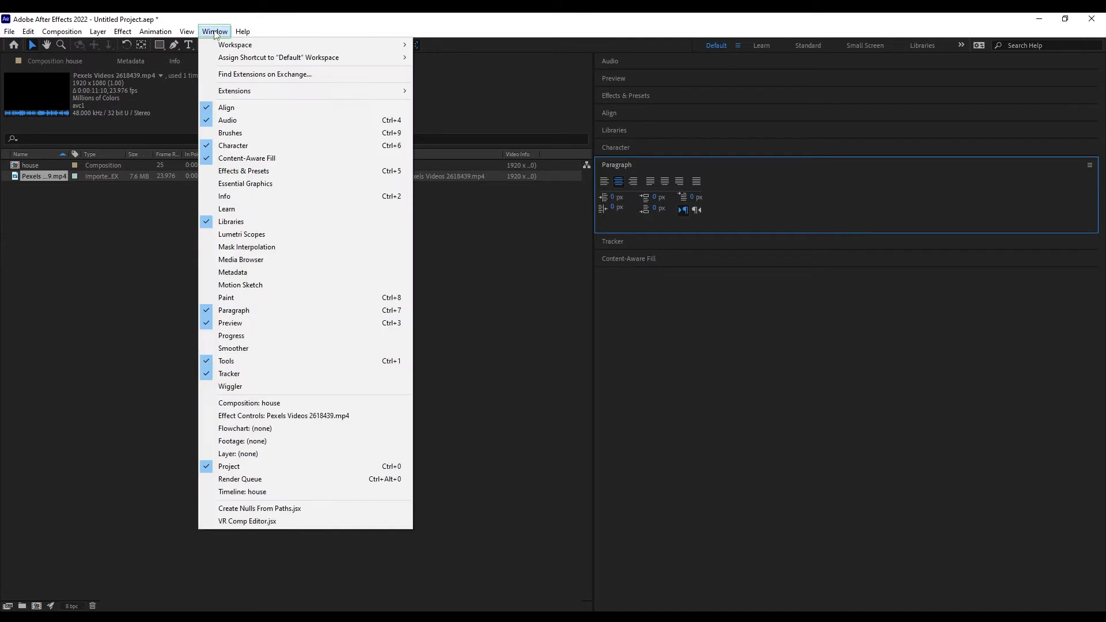
pyautogui.moveTo(210, 40)
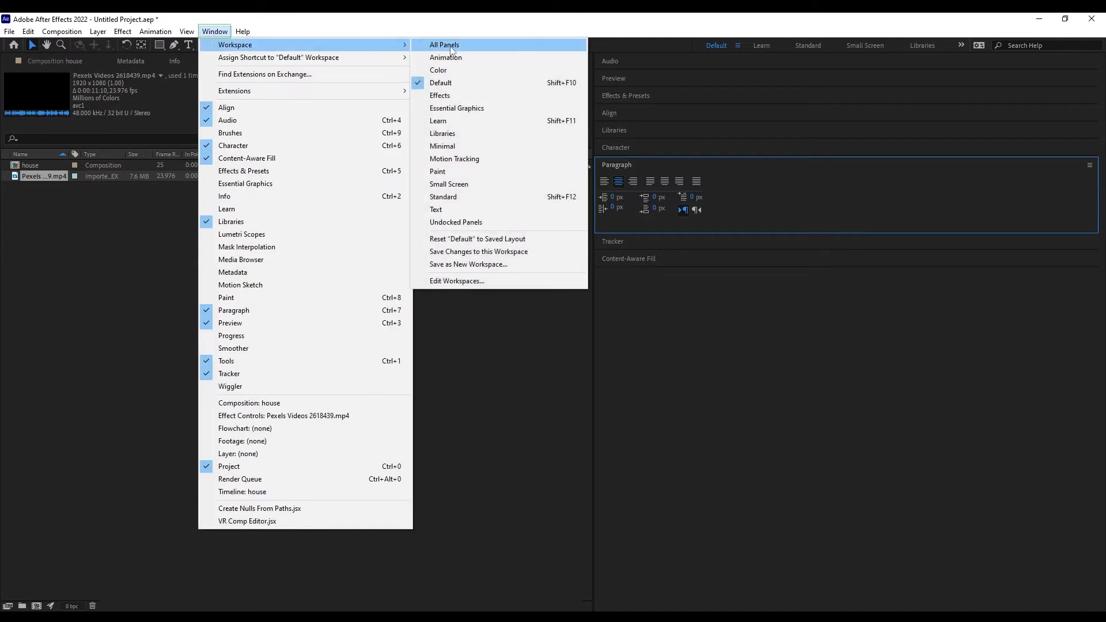
pyautogui.click(444, 241)
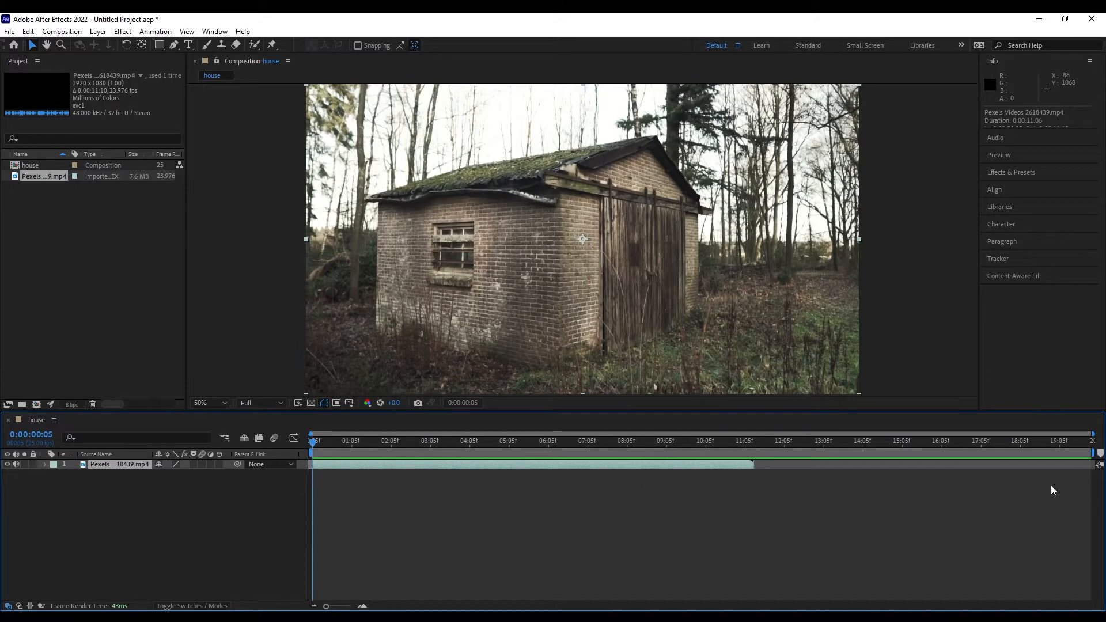
# End the work area at the footage's out point and trim the house comp to it, about 11 seconds.
pyautogui.moveTo(672, 440); pyautogui.dragTo(672, 467)
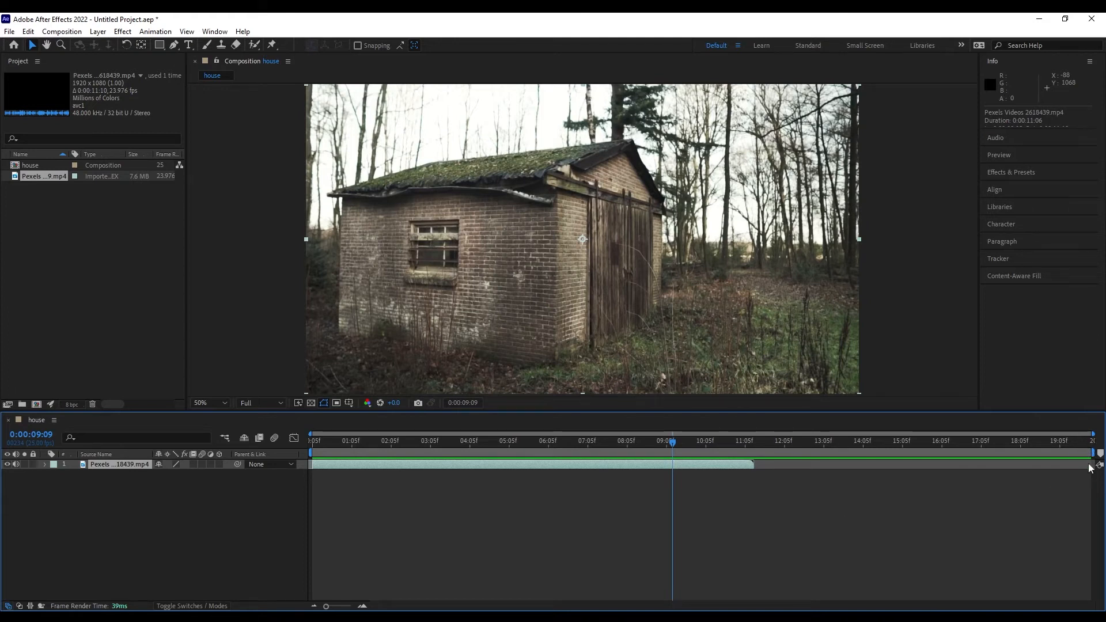
pyautogui.moveTo(1093, 454); pyautogui.dragTo(758, 463)
pyautogui.press('space')
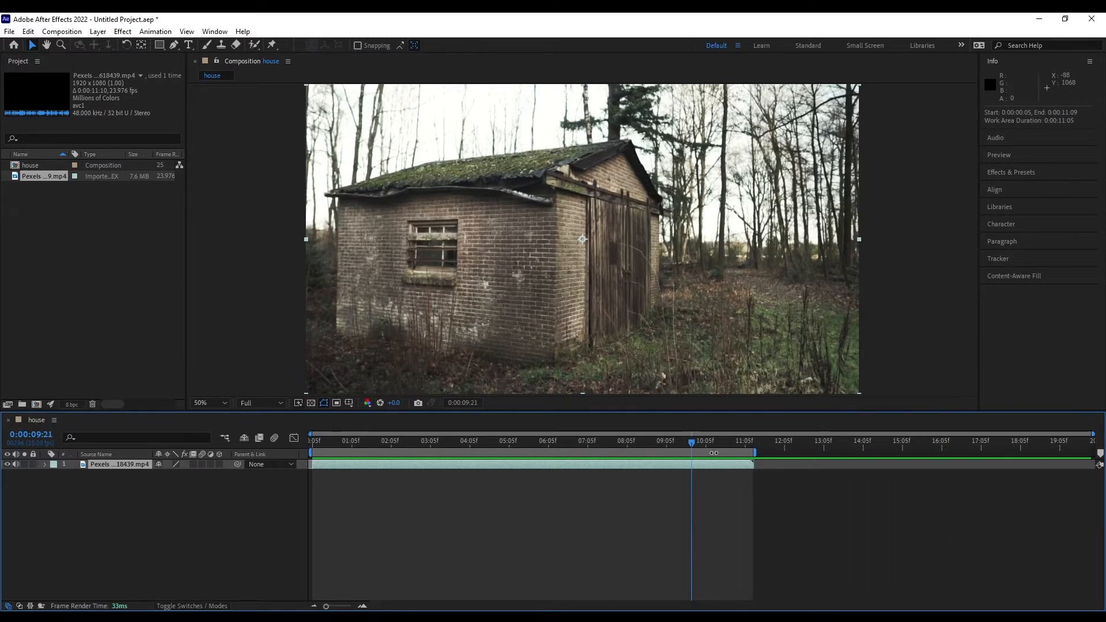
pyautogui.rightClick(713, 453)
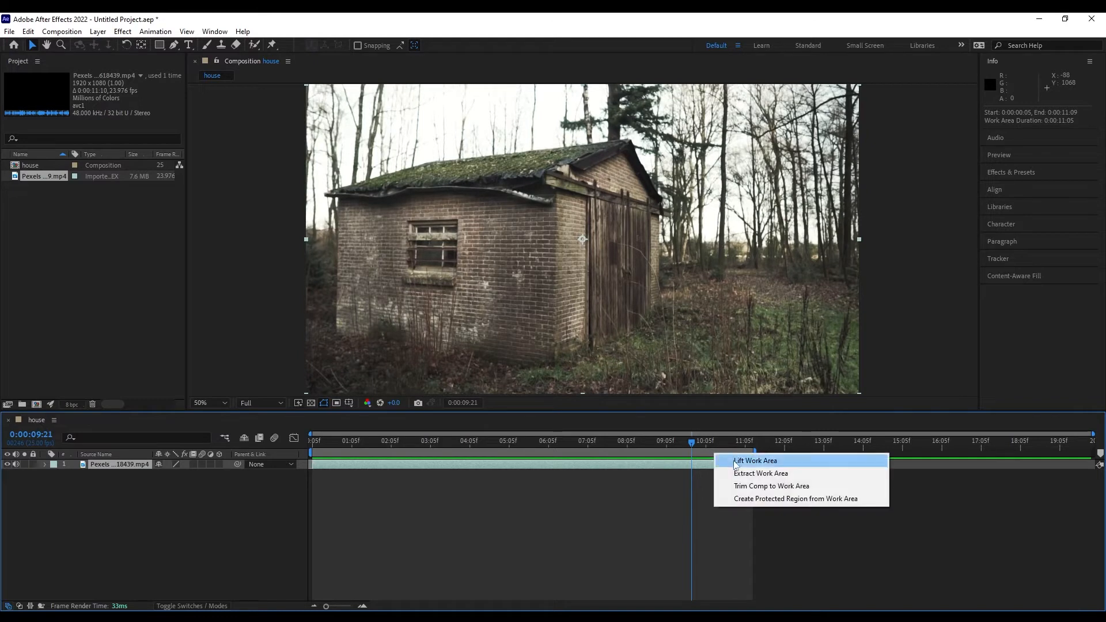
pyautogui.click(755, 486)
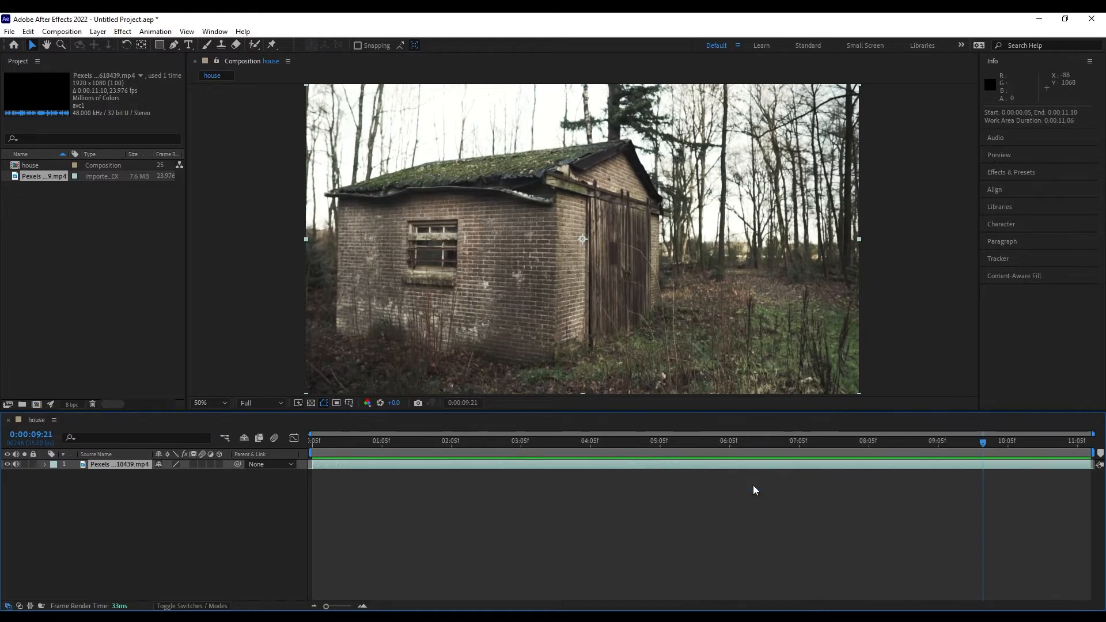
pyautogui.moveTo(984, 443); pyautogui.dragTo(1088, 444)
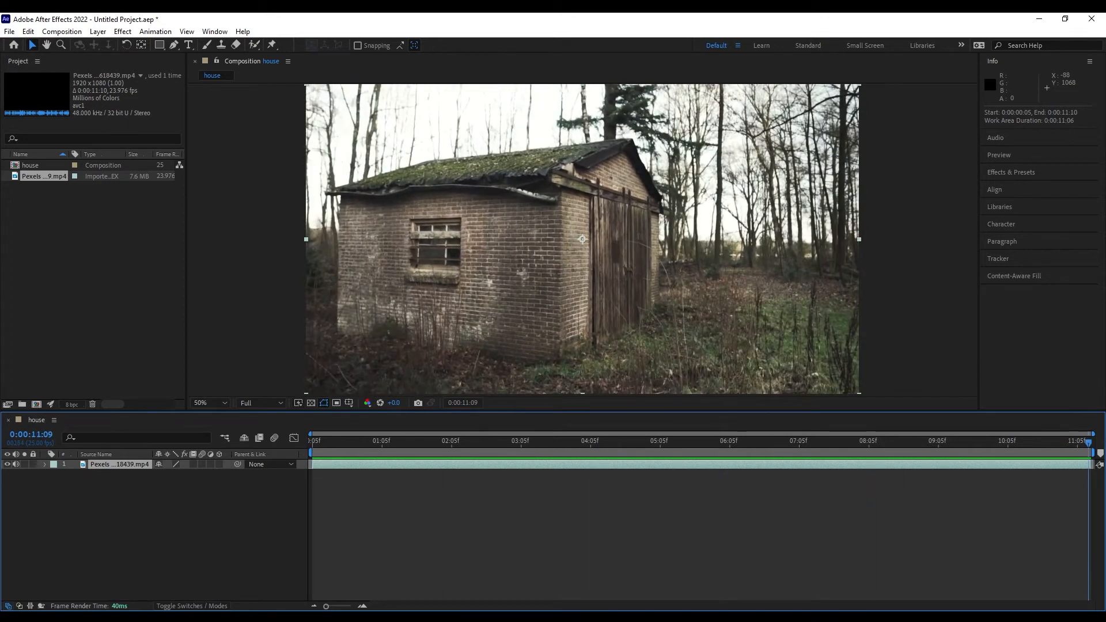
pyautogui.click(217, 523)
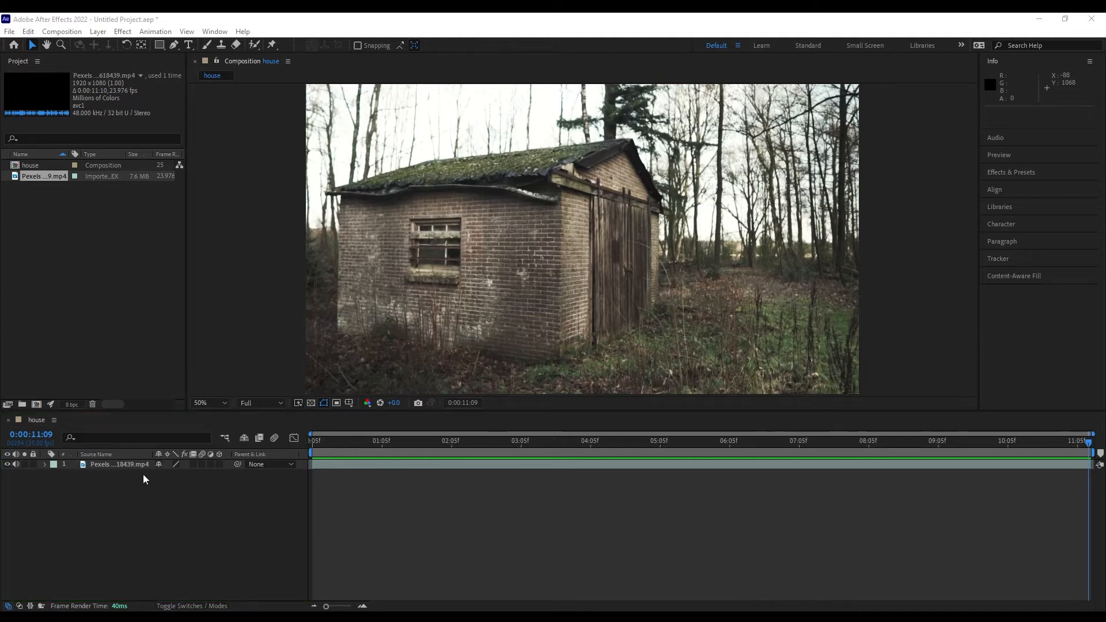
# Rename the shed footage layer to 'house background'.
pyautogui.click(115, 468)
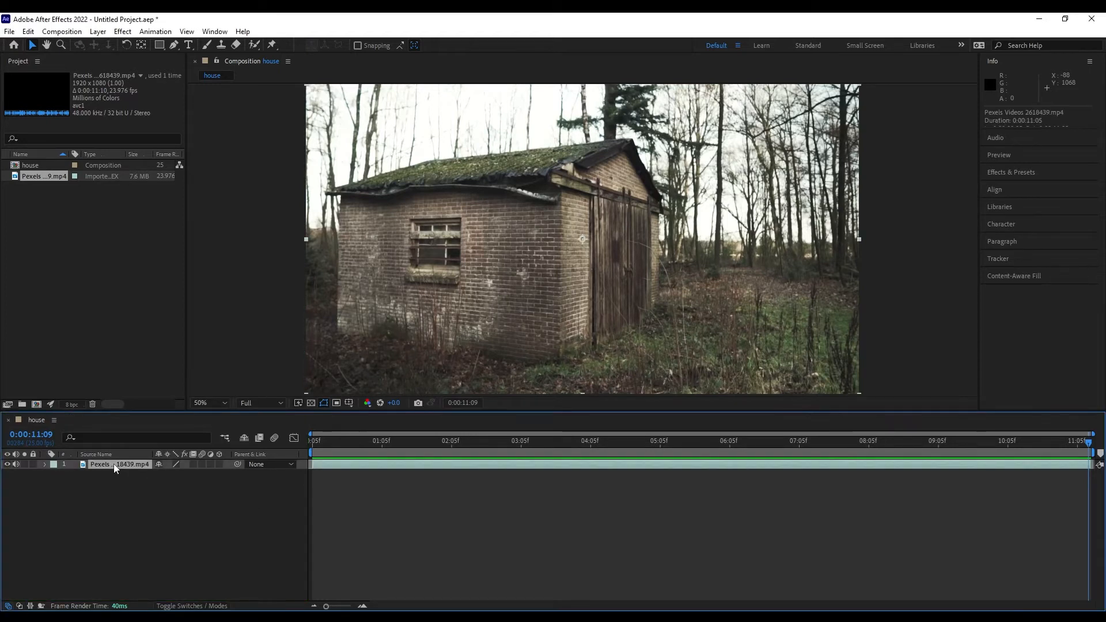
pyautogui.rightClick(114, 468)
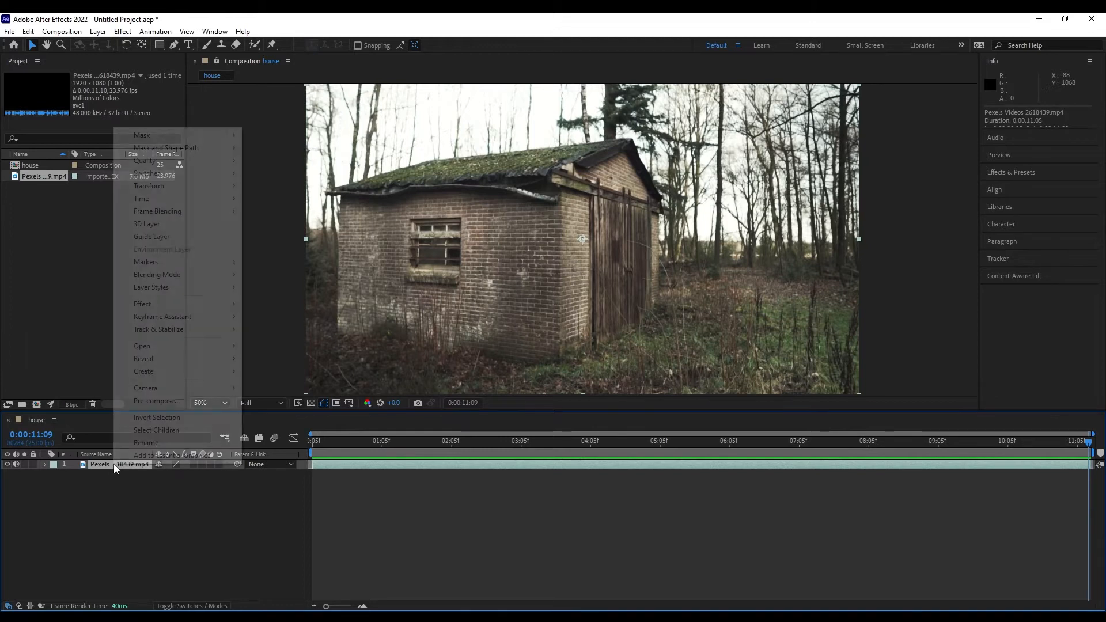
pyautogui.click(143, 442)
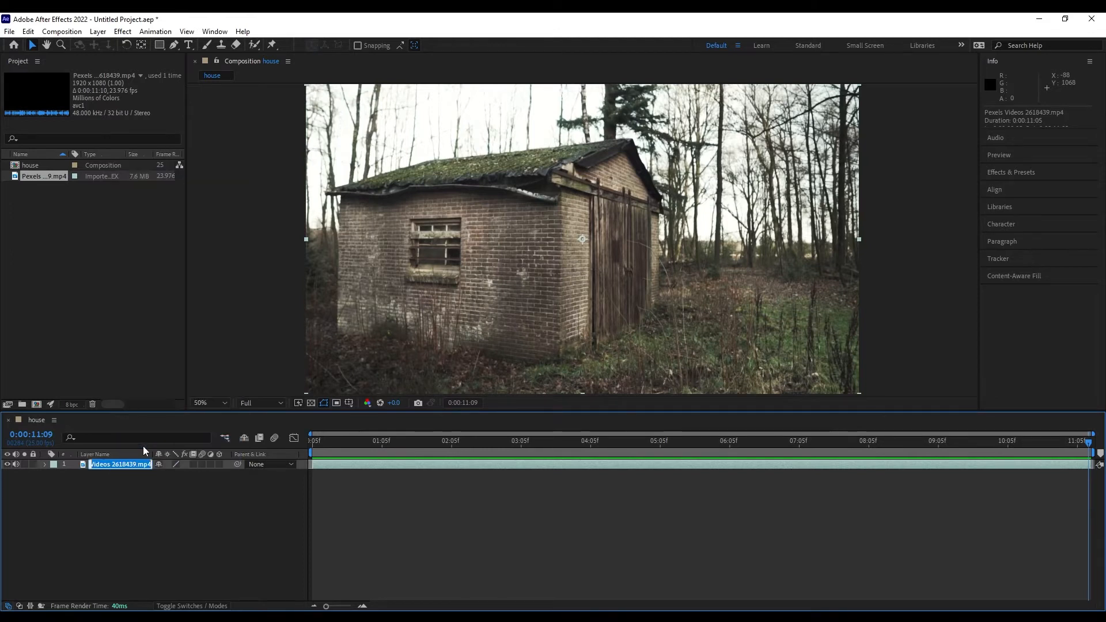
pyautogui.write('house bac')
pyautogui.write('kgo')
pyautogui.write('ound')
pyautogui.click(111, 486)
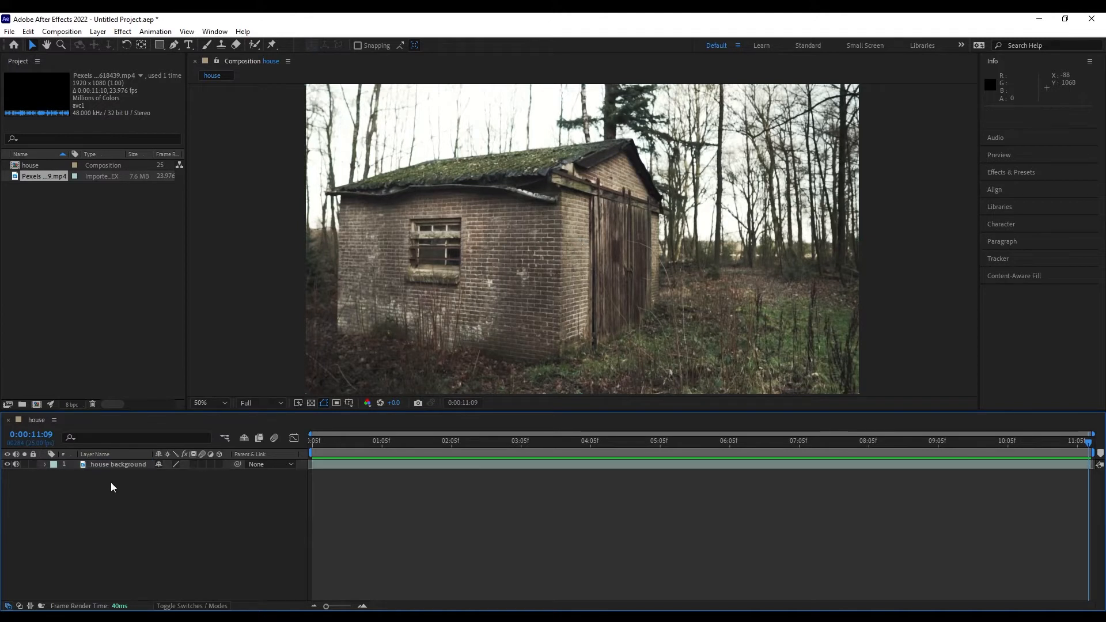
# Reset the layer's Transform properties to their default values.
pyautogui.click(45, 465)
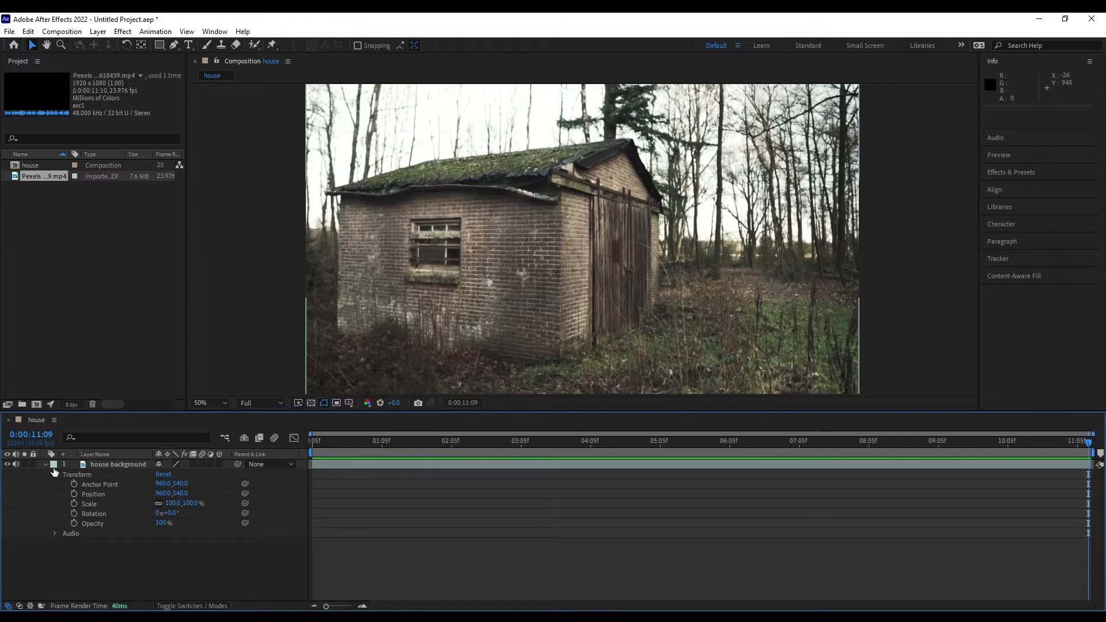
pyautogui.moveTo(160, 522); pyautogui.dragTo(57, 487)
pyautogui.click(165, 475)
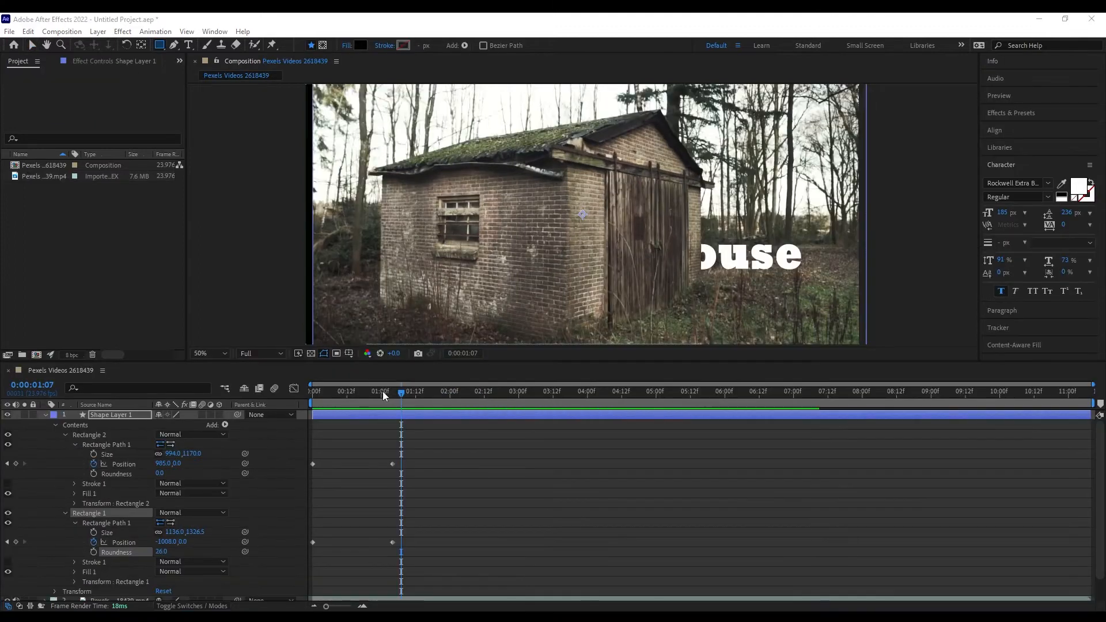
# Preview the Pexels Videos 2618439 comp and expand the footage layer's Transform and Audio properties.
pyautogui.click(382, 391)
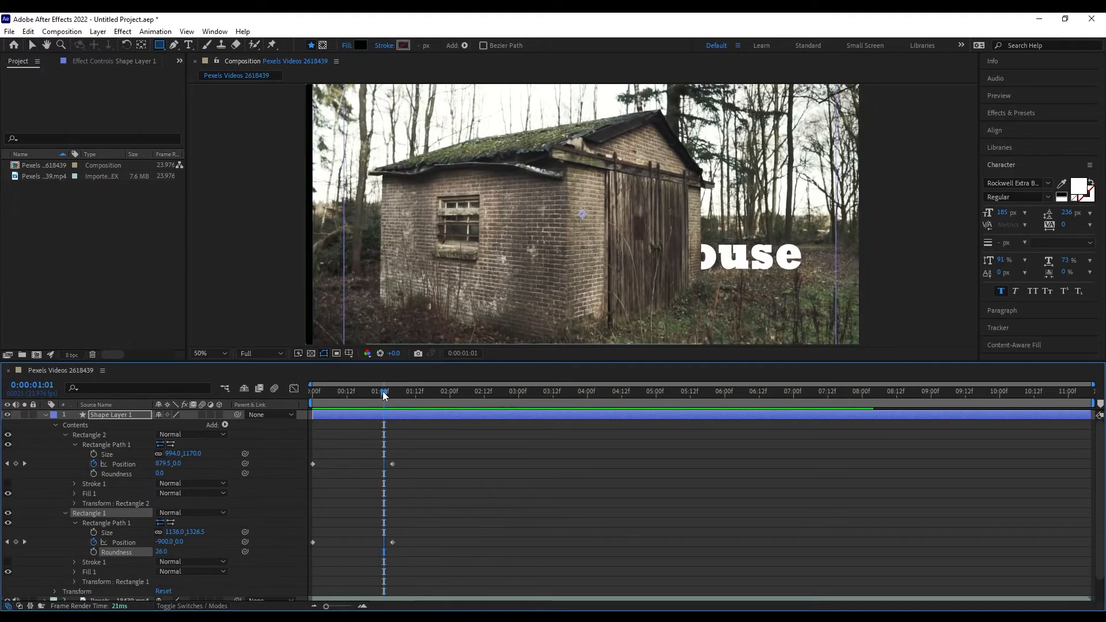
pyautogui.press('space')
pyautogui.moveTo(172, 532); pyautogui.dragTo(124, 531)
pyautogui.press('space')
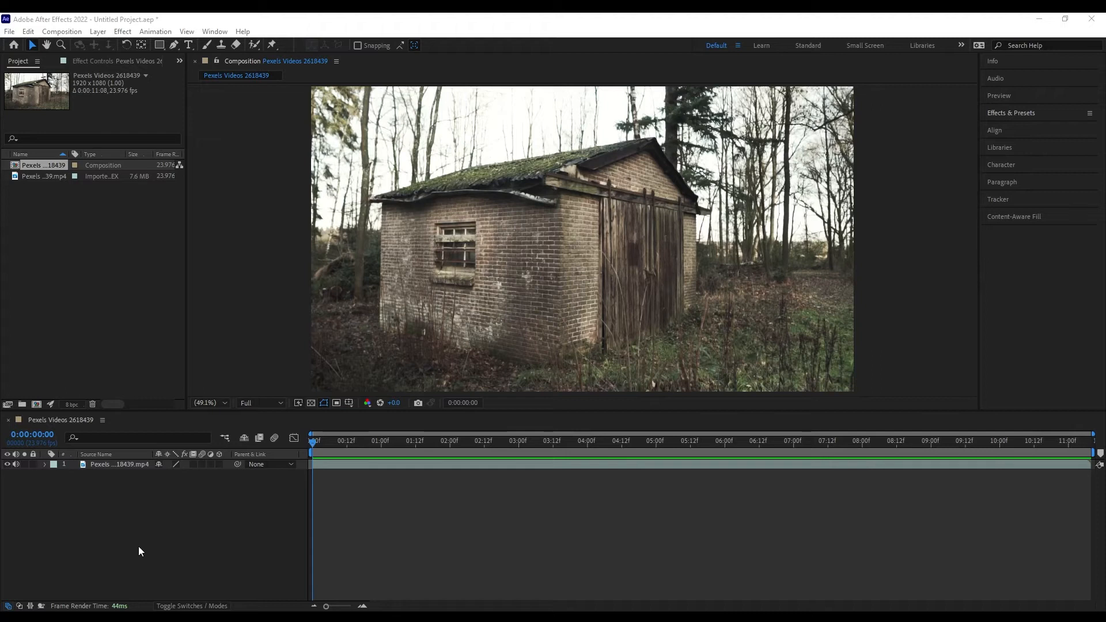
pyautogui.click(44, 465)
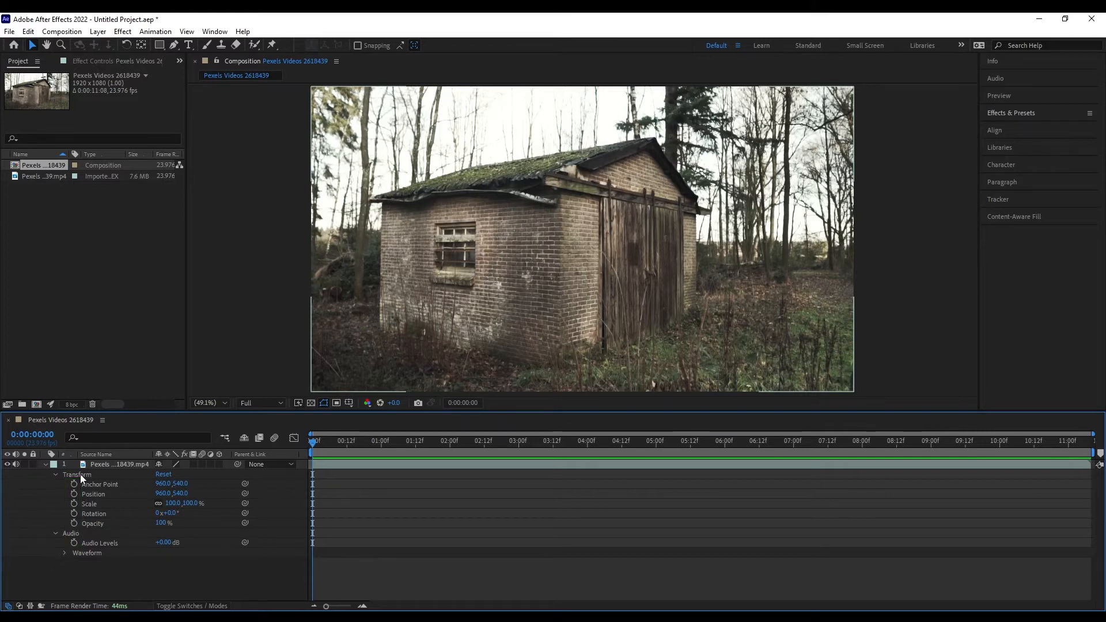
# Enable the Scale stopwatch at 0:00:00:00 to add a 100% Scale keyframe.
pyautogui.click(72, 504)
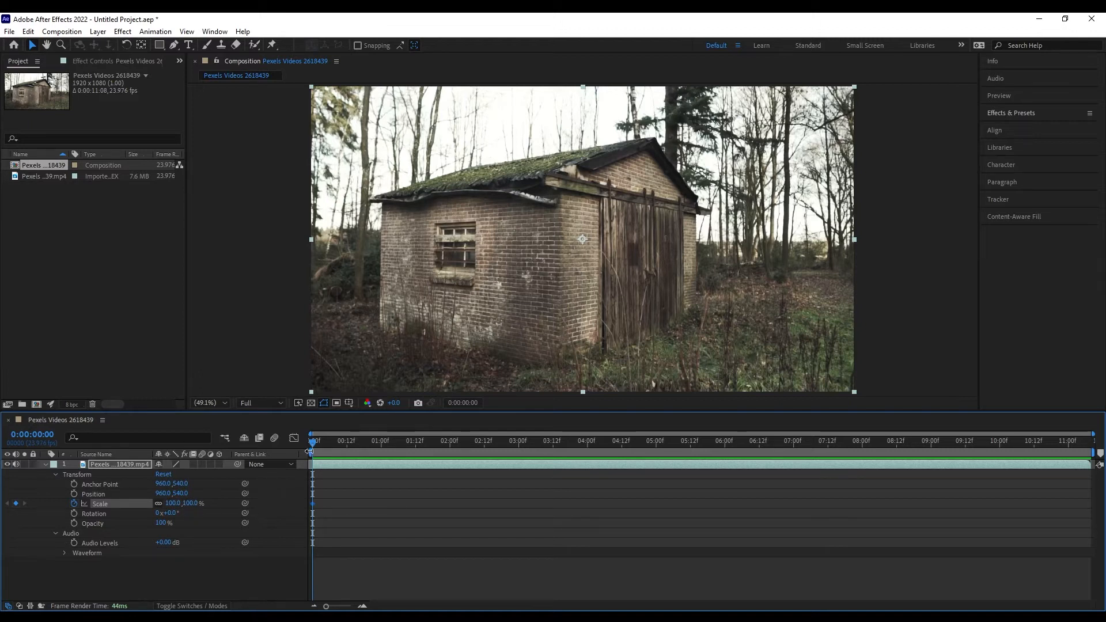
# Add a 120% Scale keyframe at 0:00:02:00.
pyautogui.moveTo(441, 442); pyautogui.dragTo(451, 442)
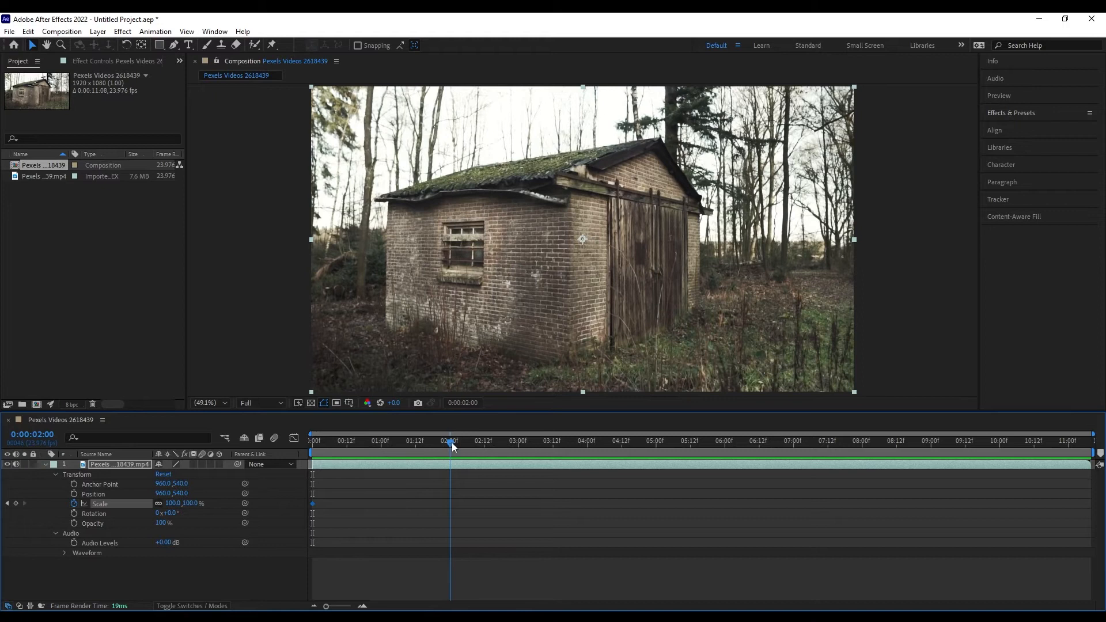
pyautogui.click(191, 503)
pyautogui.write('120')
pyautogui.press('Return')
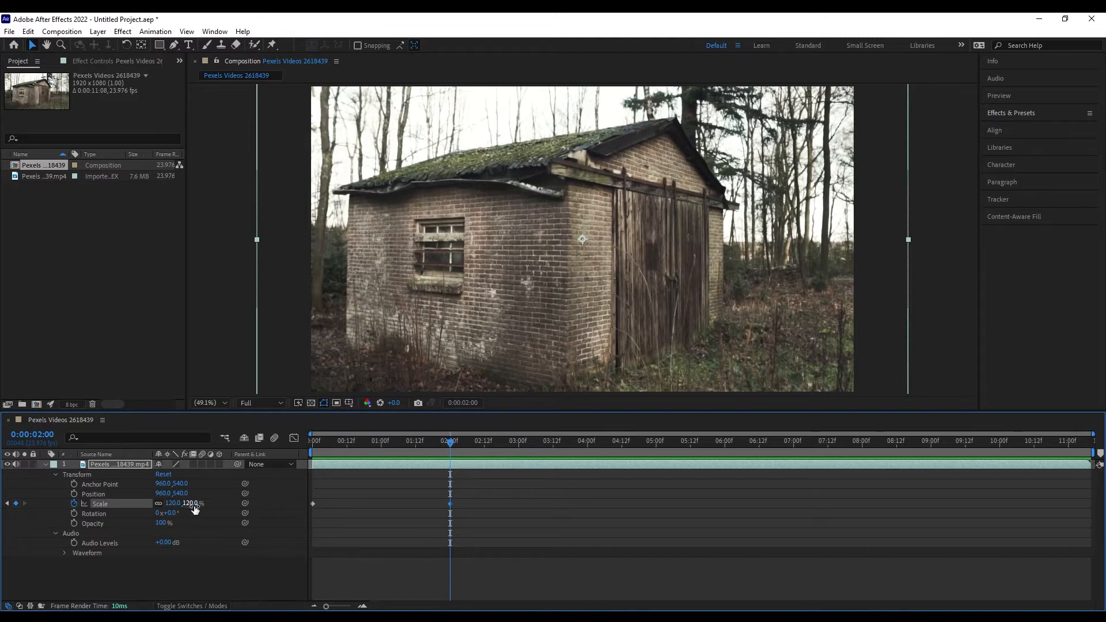
# Preview the 100-to-120% zoom from the start several times, selecting both Scale keyframes.
pyautogui.moveTo(448, 447); pyautogui.dragTo(294, 436)
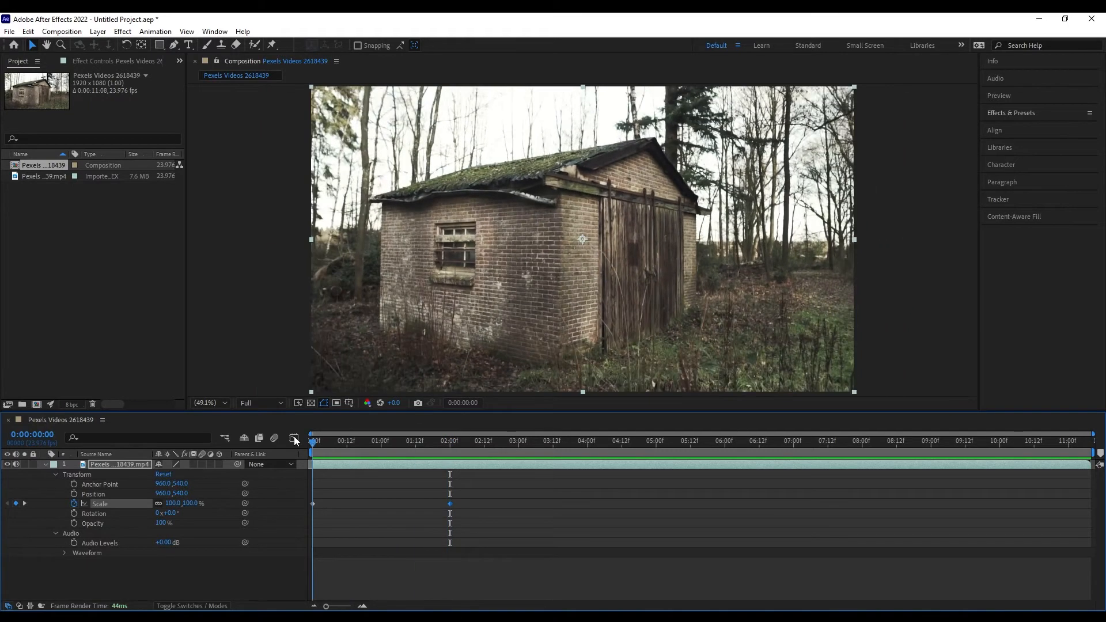
pyautogui.press('space')
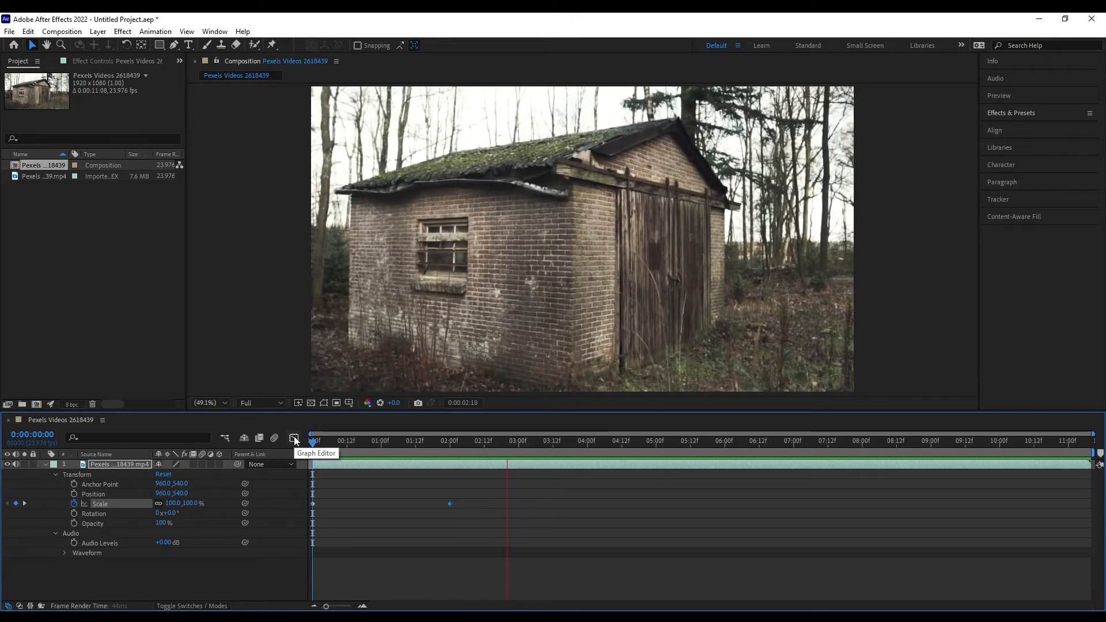
pyautogui.press('space')
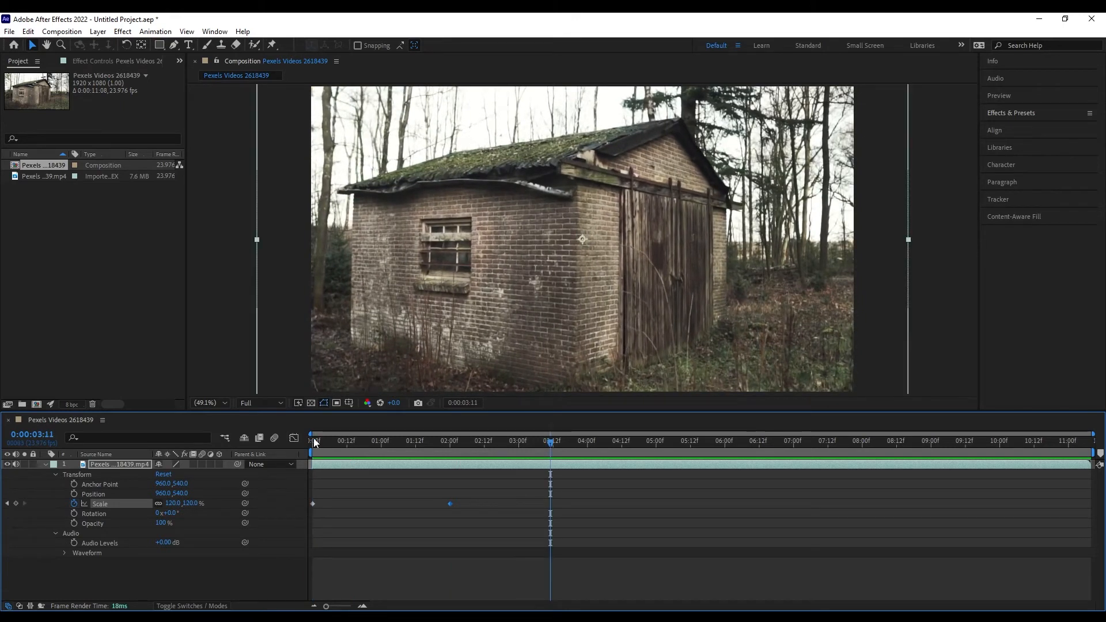
pyautogui.click(313, 440)
pyautogui.press('space')
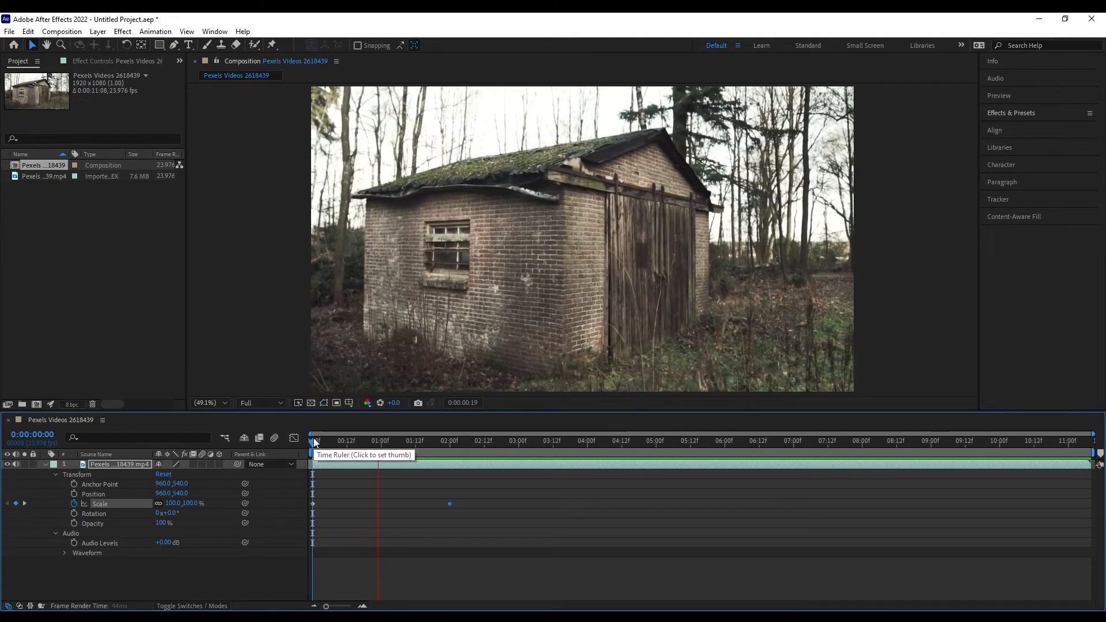
pyautogui.press('space')
pyautogui.moveTo(467, 496); pyautogui.dragTo(293, 512)
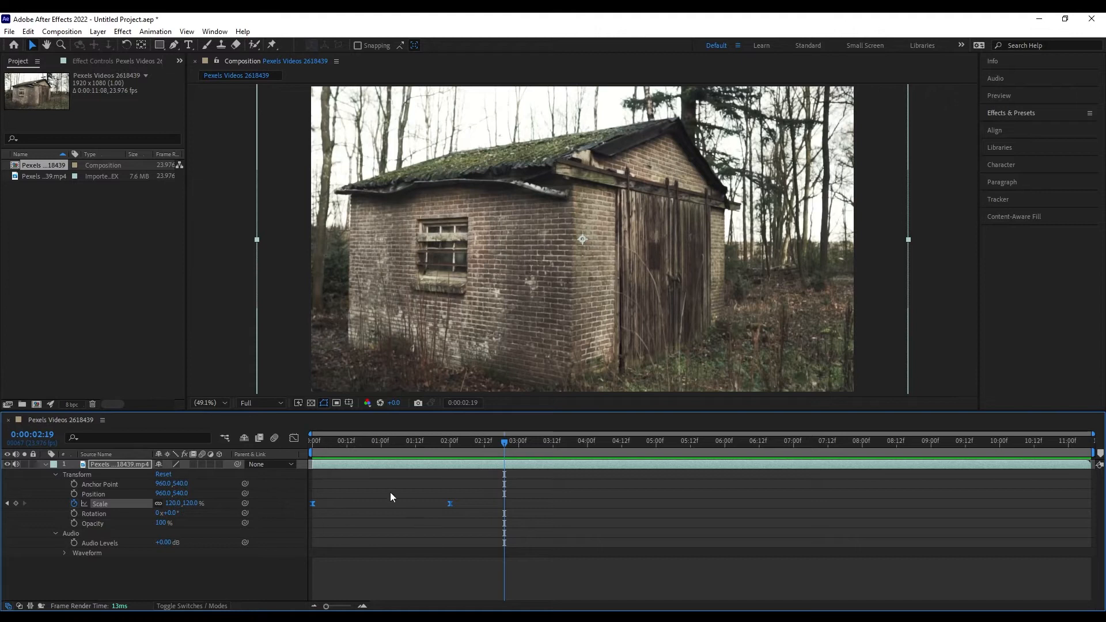
pyautogui.click(315, 443)
pyautogui.press('space')
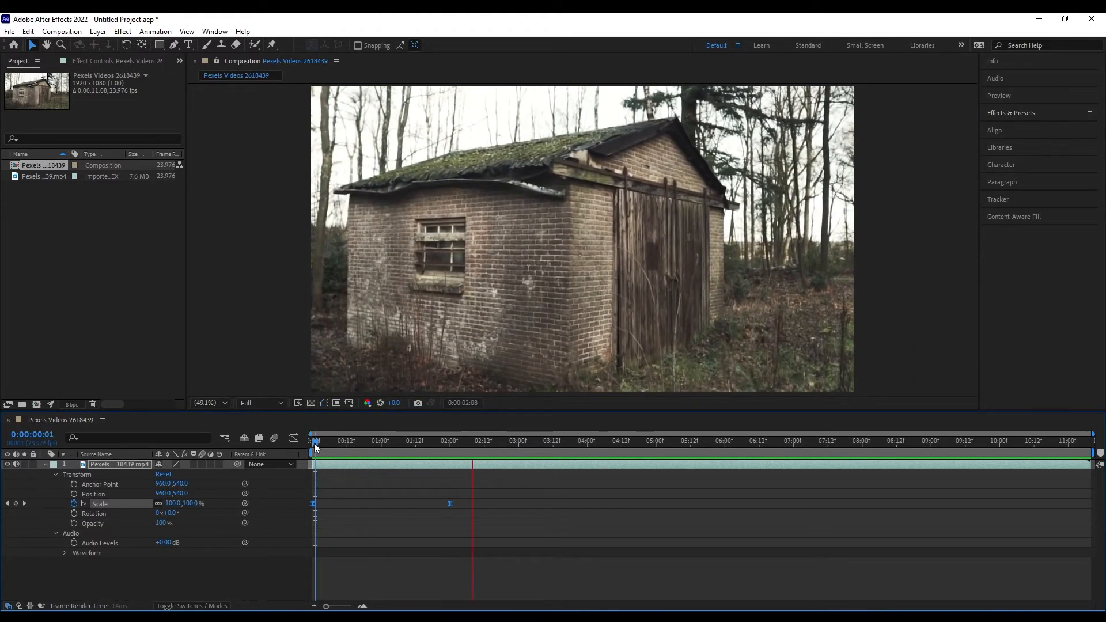
pyautogui.press('space')
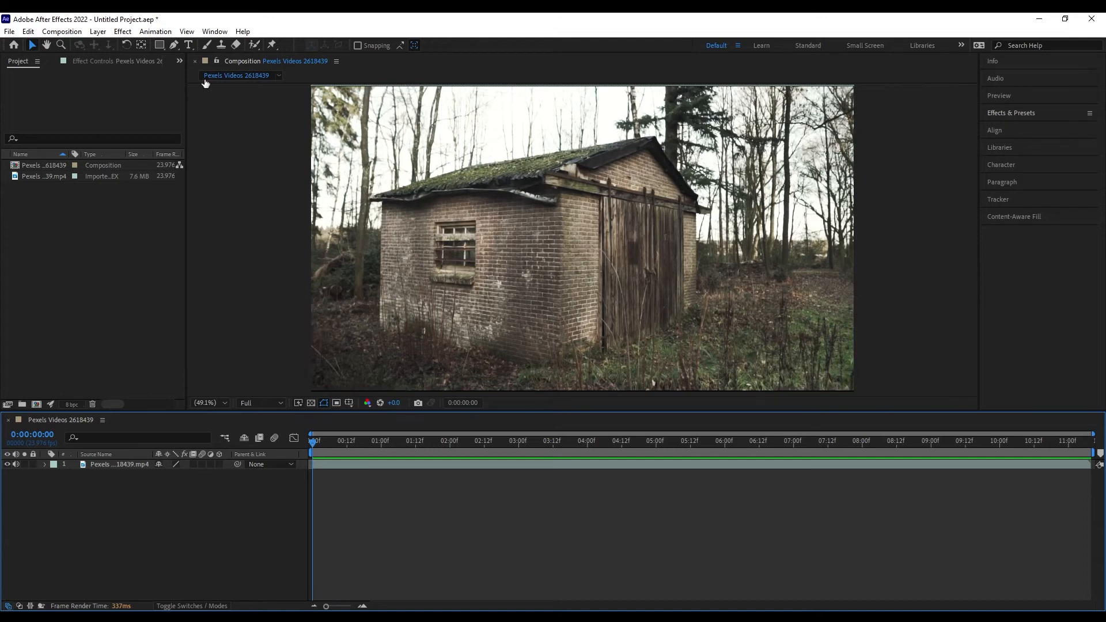
# Trace a closed Pen-tool mask around the shed's roof, walls and base on the footage layer.
pyautogui.click(107, 464)
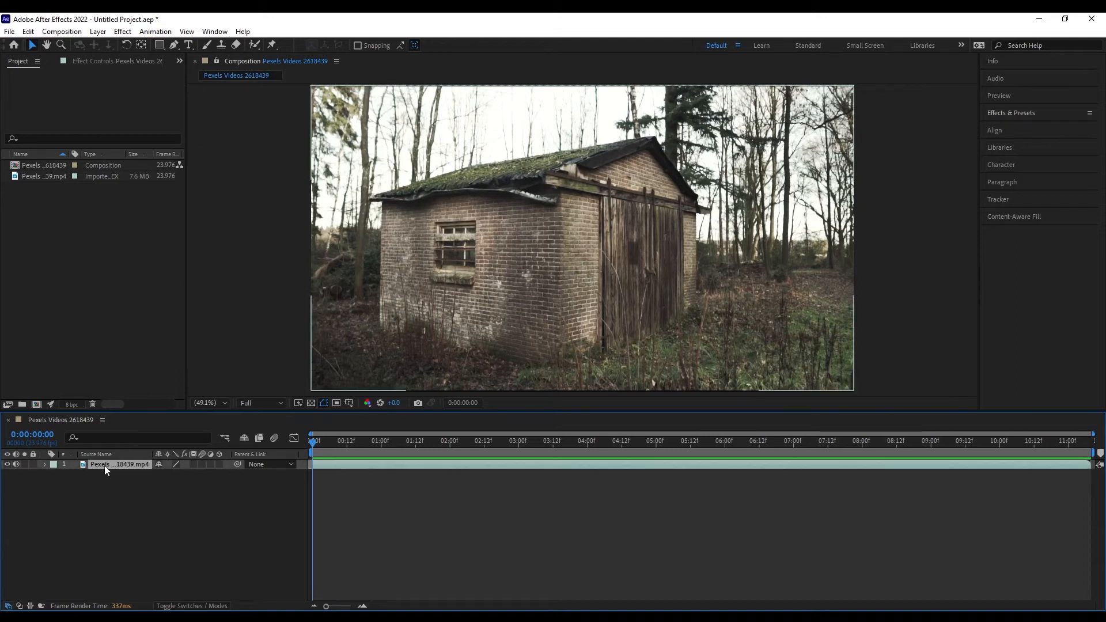
pyautogui.click(173, 46)
pyautogui.click(373, 199)
pyautogui.click(478, 163)
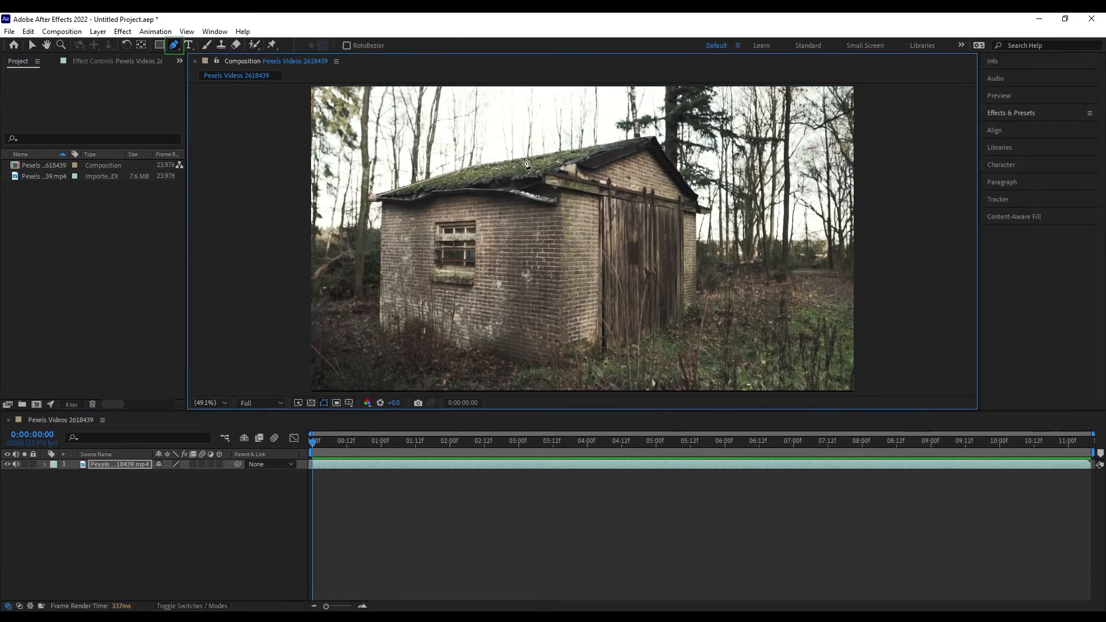
pyautogui.click(653, 138)
pyautogui.click(696, 197)
pyautogui.click(696, 307)
pyautogui.click(559, 368)
pyautogui.moveTo(381, 325)
pyautogui.mouseDown()
pyautogui.moveTo(440, 377)
pyautogui.moveTo(379, 328)
pyautogui.mouseUp()
pyautogui.click(373, 197)
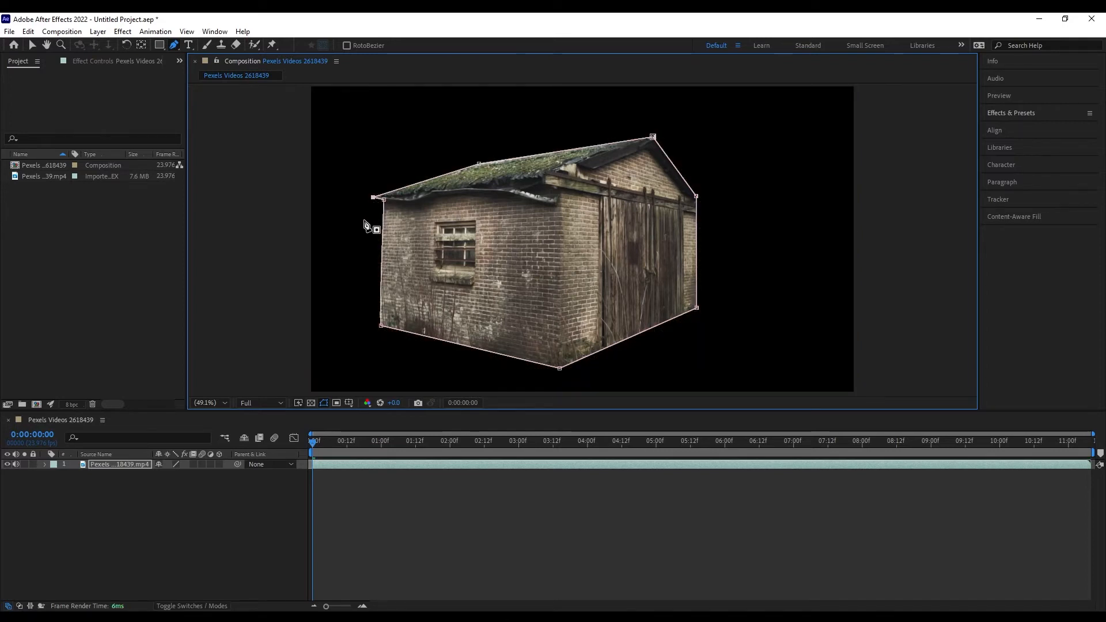
pyautogui.click(44, 464)
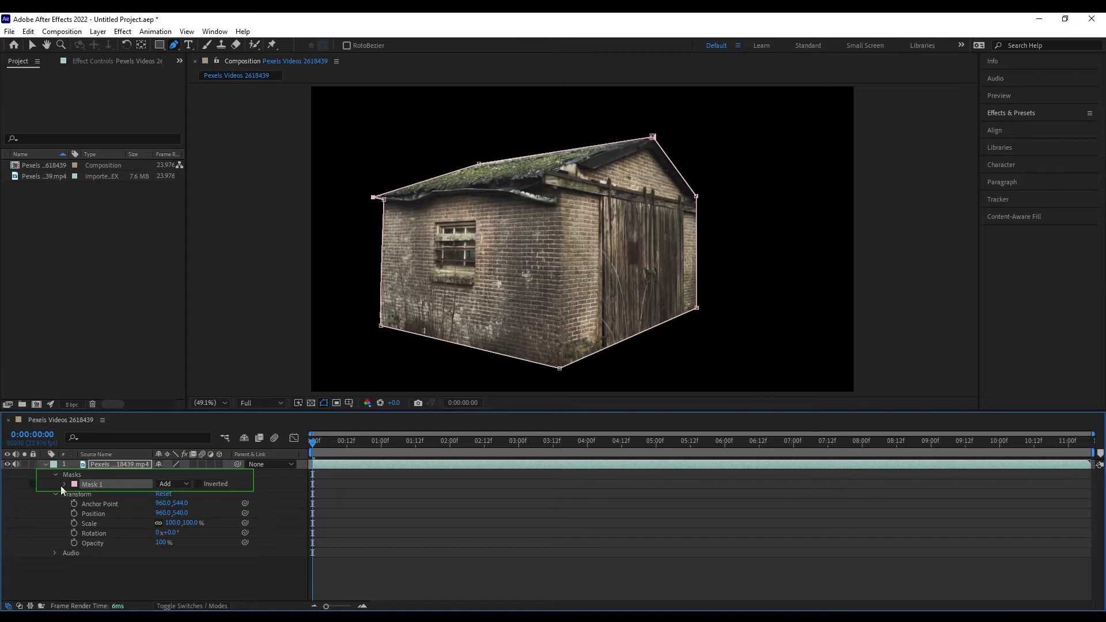
# Switch Mask 1's mode from Subtract to Add and feather its edge to 58 px.
pyautogui.click(65, 483)
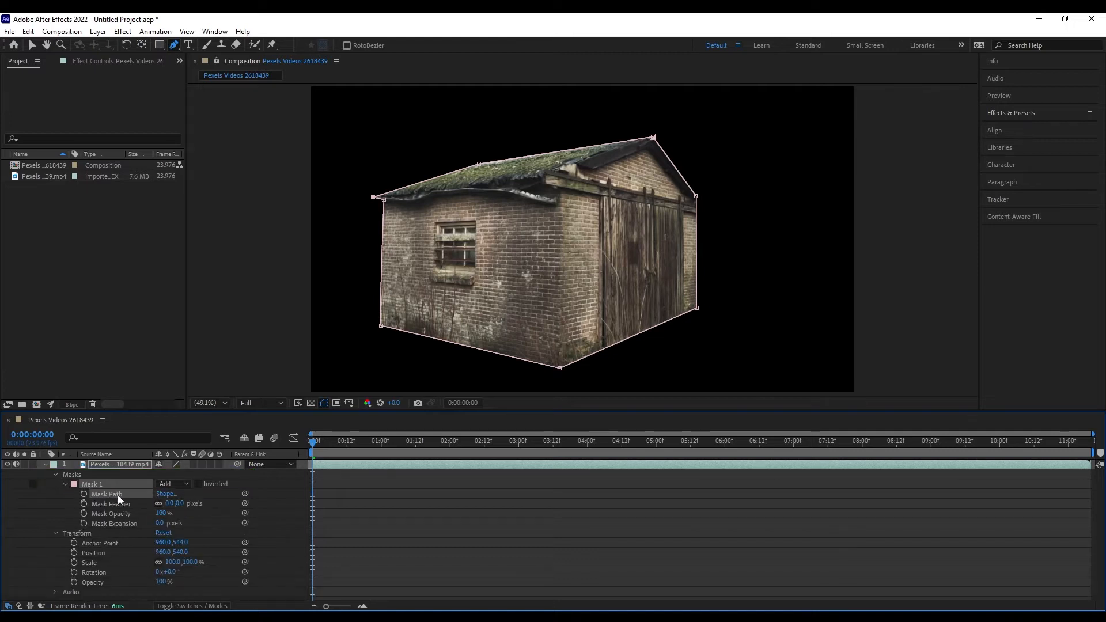
pyautogui.click(168, 485)
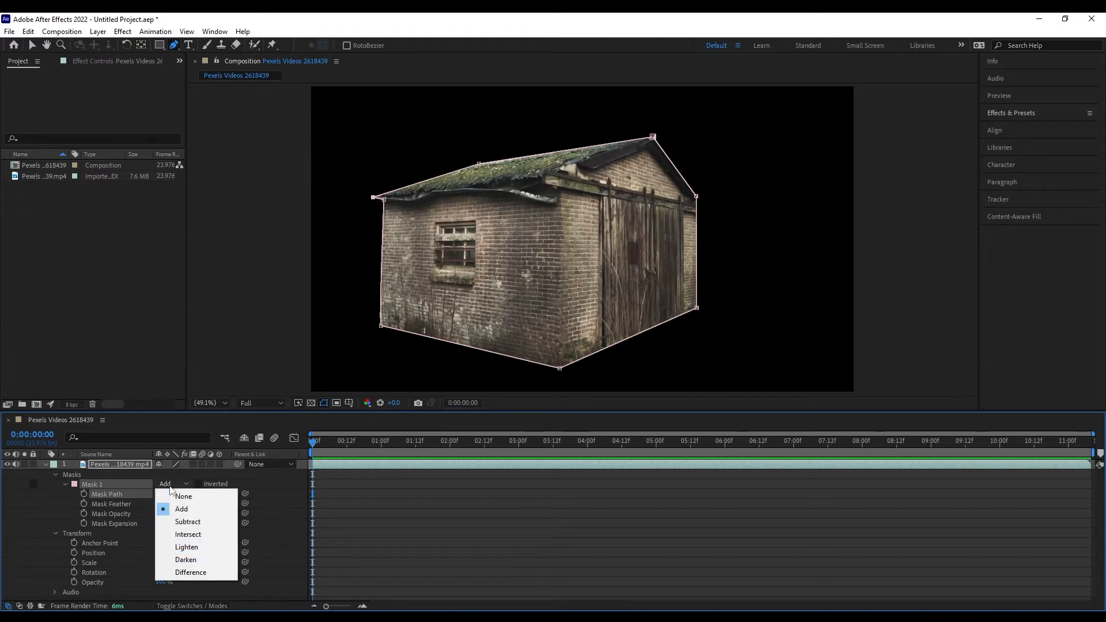
pyautogui.click(189, 522)
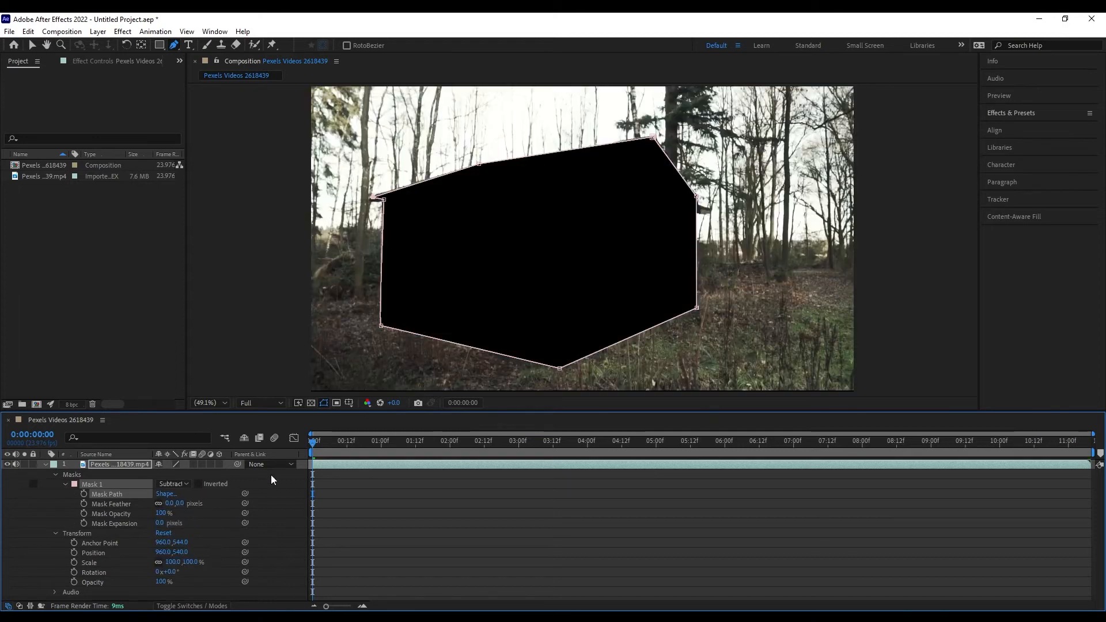
pyautogui.click(177, 482)
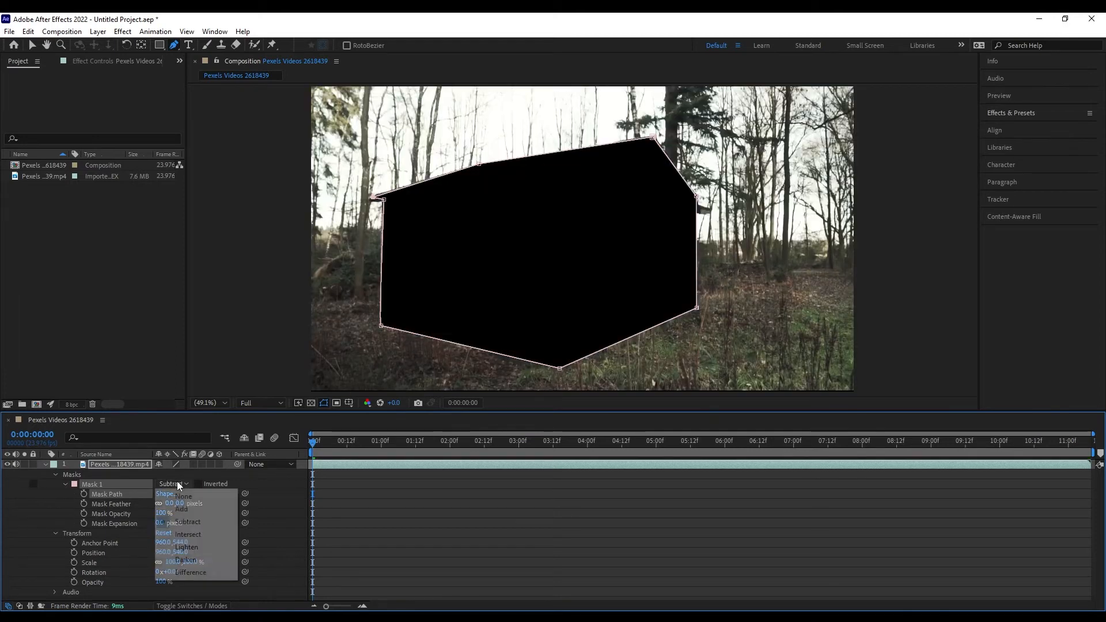
pyautogui.click(182, 510)
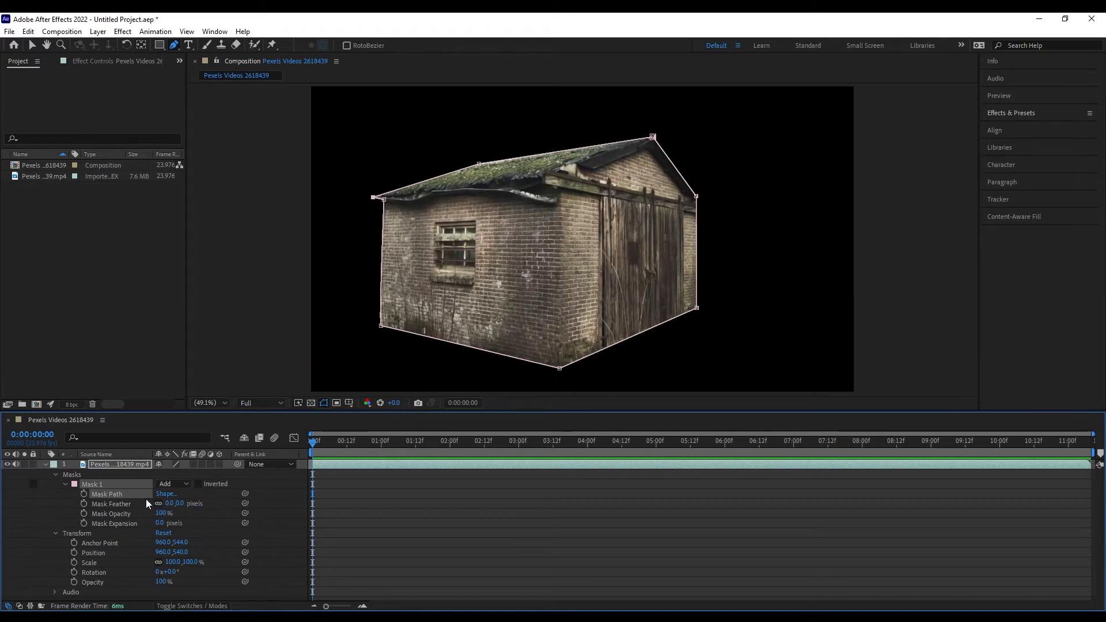
pyautogui.moveTo(172, 503); pyautogui.dragTo(199, 503)
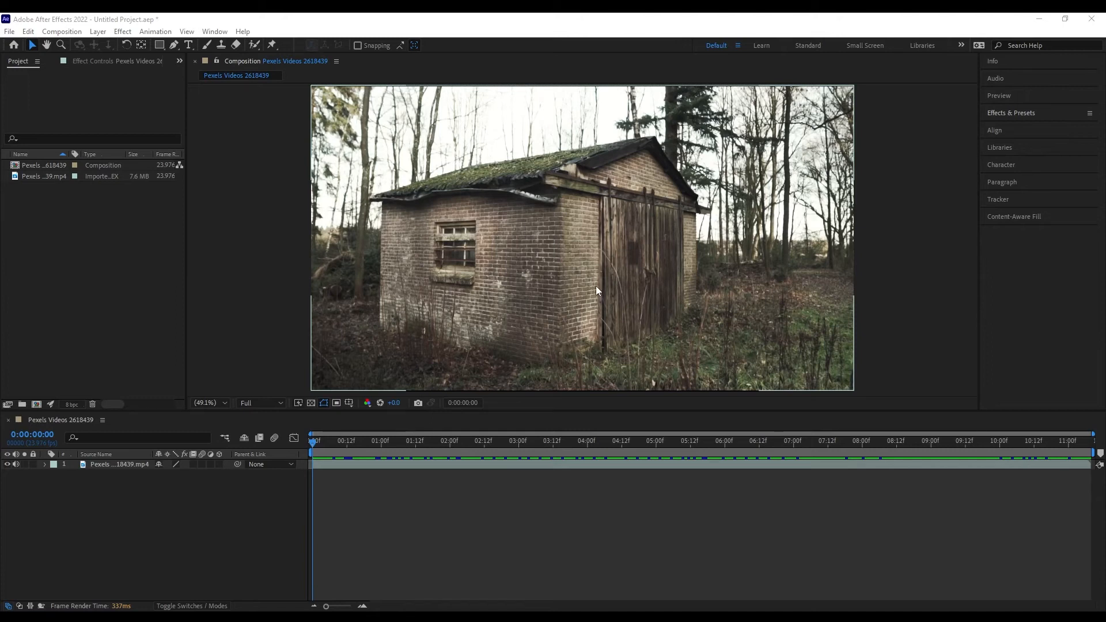
# Duplicate the shed footage layer and trace a closed Pen mask around the shed on the copy.
pyautogui.click(110, 463)
pyautogui.hotkey('ctrl', 'v')
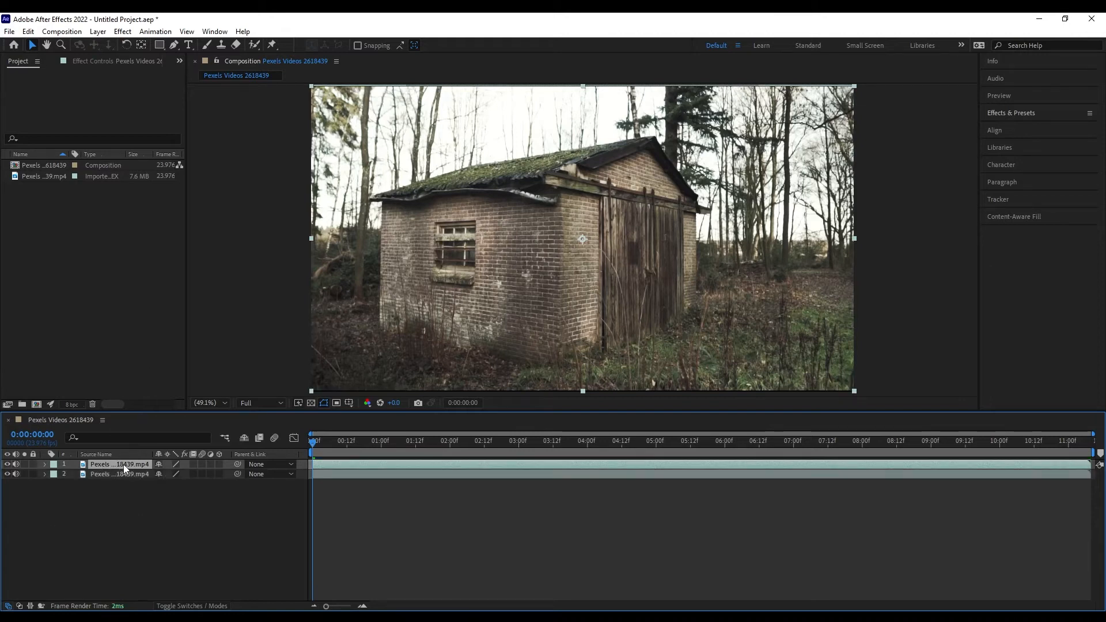
pyautogui.click(173, 44)
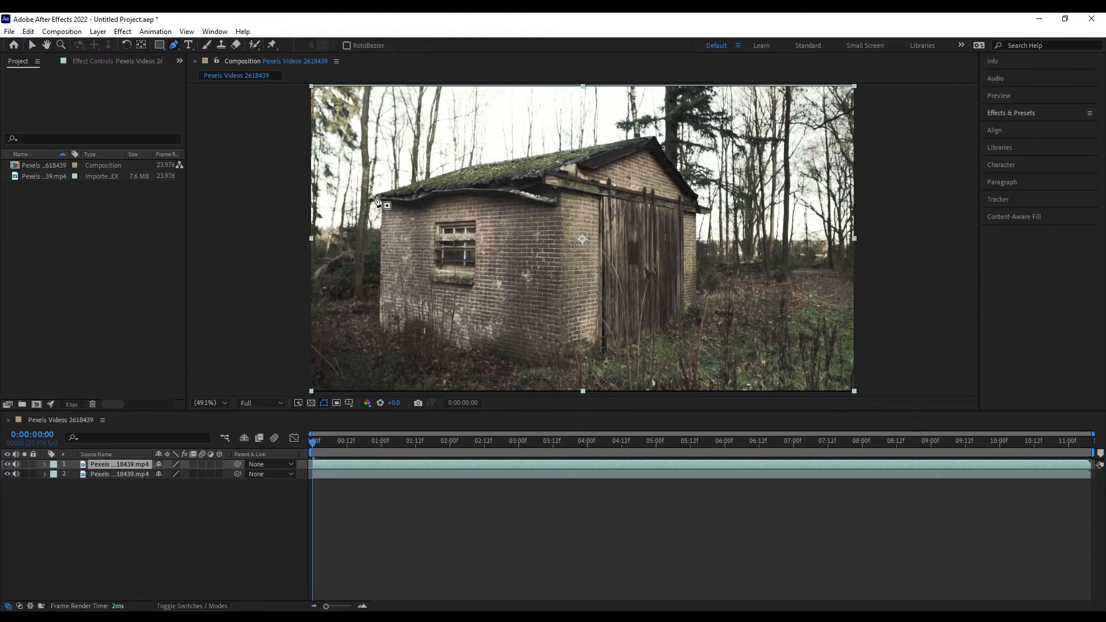
pyautogui.click(371, 196)
pyautogui.click(479, 165)
pyautogui.click(656, 139)
pyautogui.click(696, 197)
pyautogui.click(696, 305)
pyautogui.click(562, 365)
pyautogui.click(381, 325)
pyautogui.click(383, 200)
pyautogui.click(371, 196)
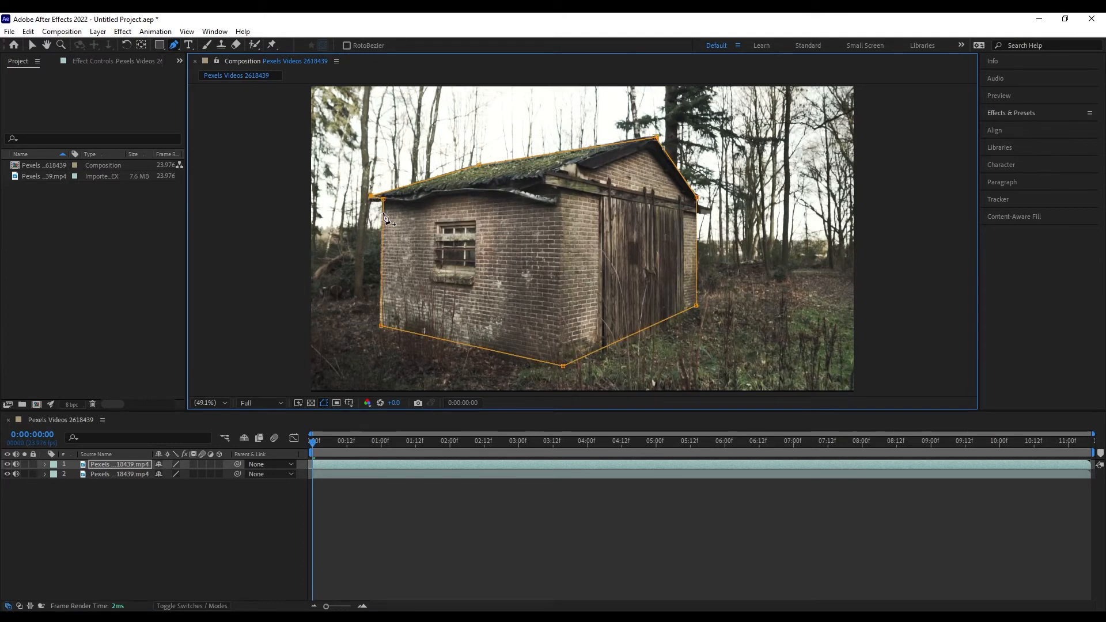
# Rescale the masked top copy through its Transform Scale property.
pyautogui.click(45, 464)
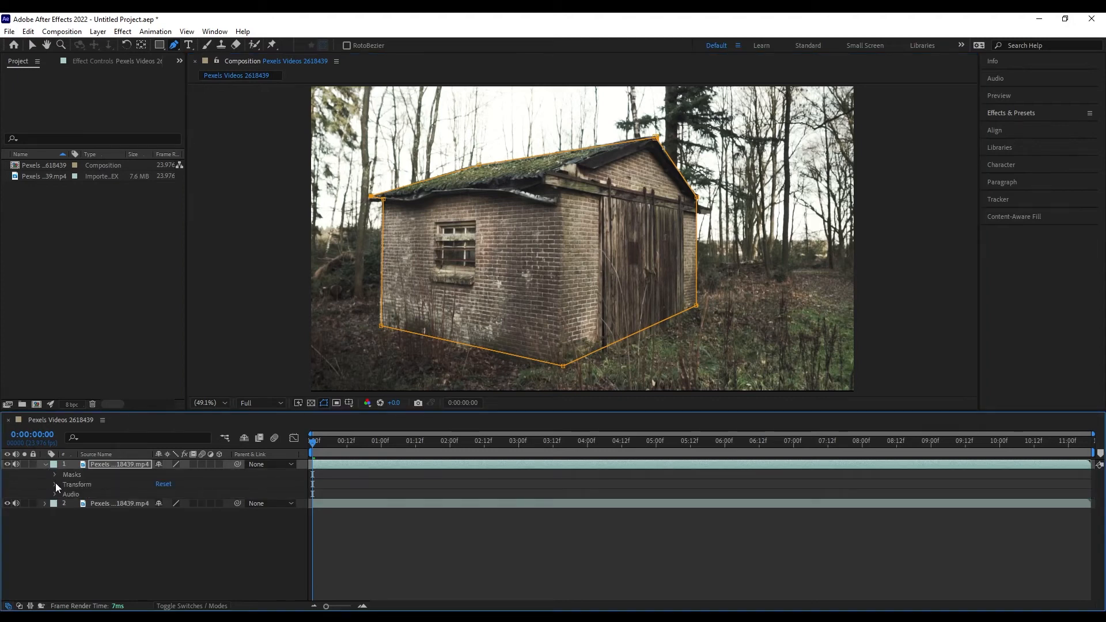
pyautogui.click(55, 484)
pyautogui.click(194, 513)
pyautogui.press('Return')
pyautogui.moveTo(196, 513)
pyautogui.mouseDown()
pyautogui.moveTo(165, 512)
pyautogui.moveTo(212, 512)
pyautogui.moveTo(176, 504)
pyautogui.mouseUp()
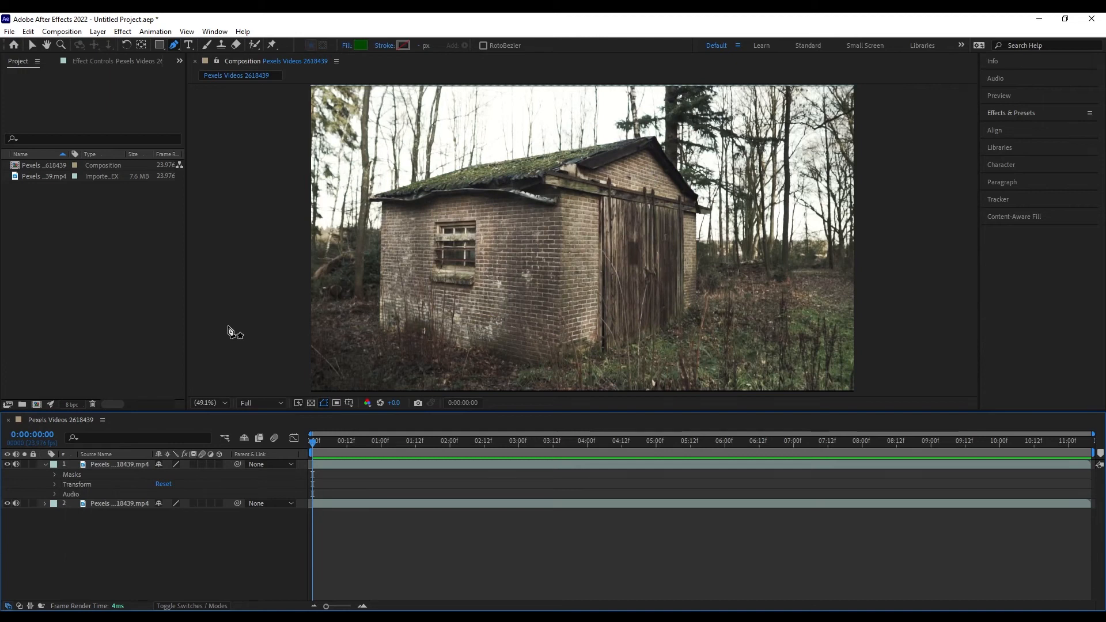
# Create a text layer reading 'House' in the composition.
pyautogui.click(188, 46)
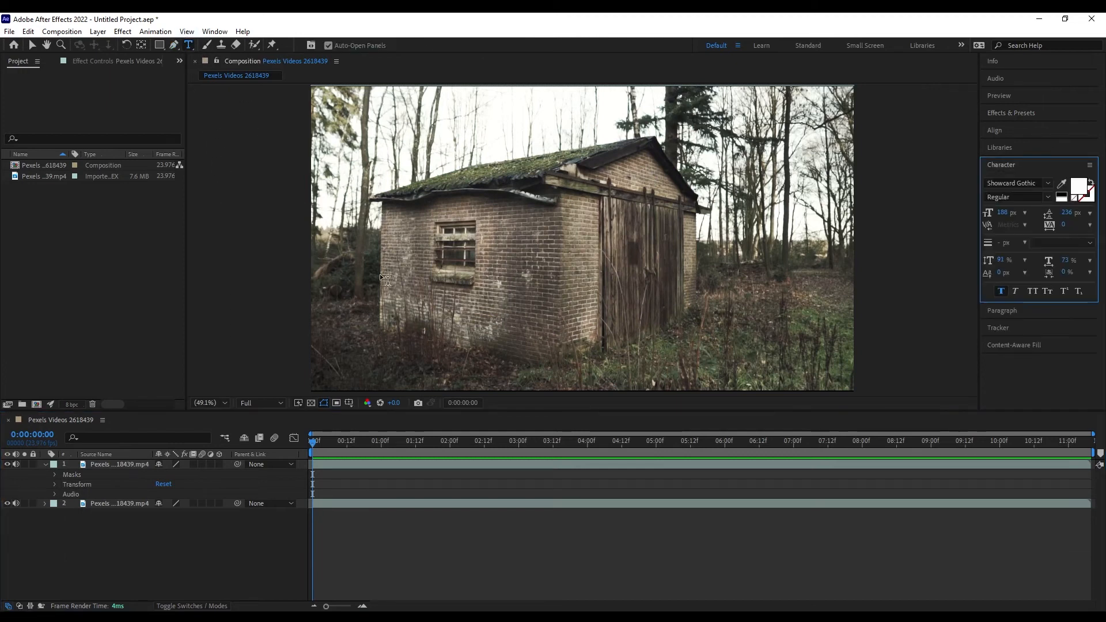
pyautogui.click(408, 310)
pyautogui.write('House')
# Style House in Rockwell Extra Bold at 185 px, centre it, and place it beneath the masked shed.
pyautogui.hotkey('ctrl', 'a')
pyautogui.moveTo(1001, 212); pyautogui.dragTo(1007, 213)
pyautogui.click(1047, 182)
pyautogui.click(990, 371)
pyautogui.click(1039, 184)
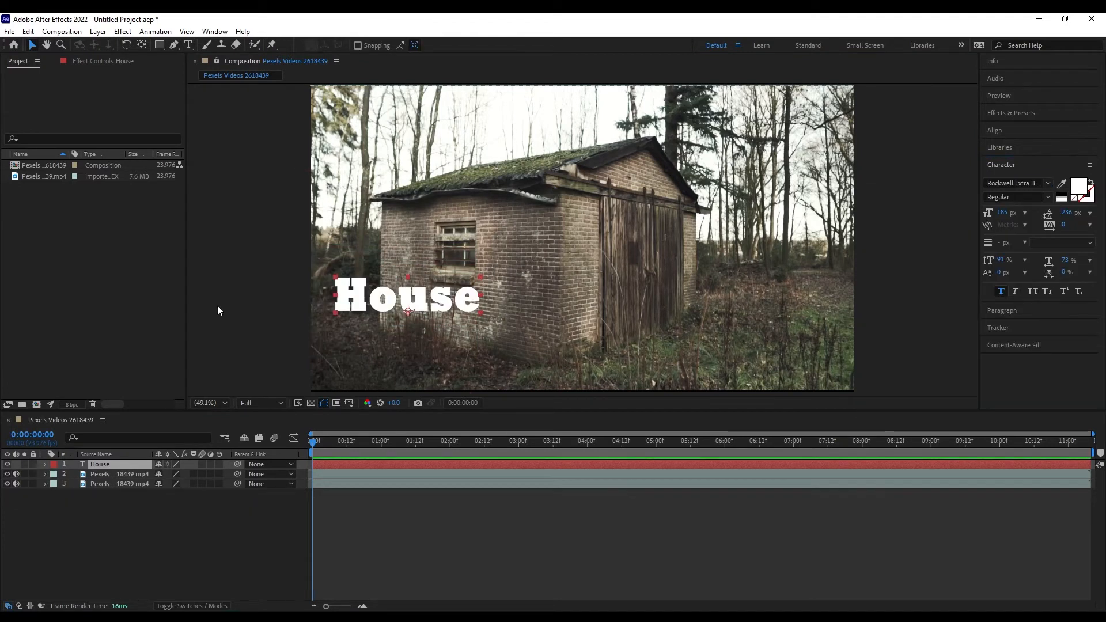
pyautogui.moveTo(402, 295); pyautogui.dragTo(563, 282)
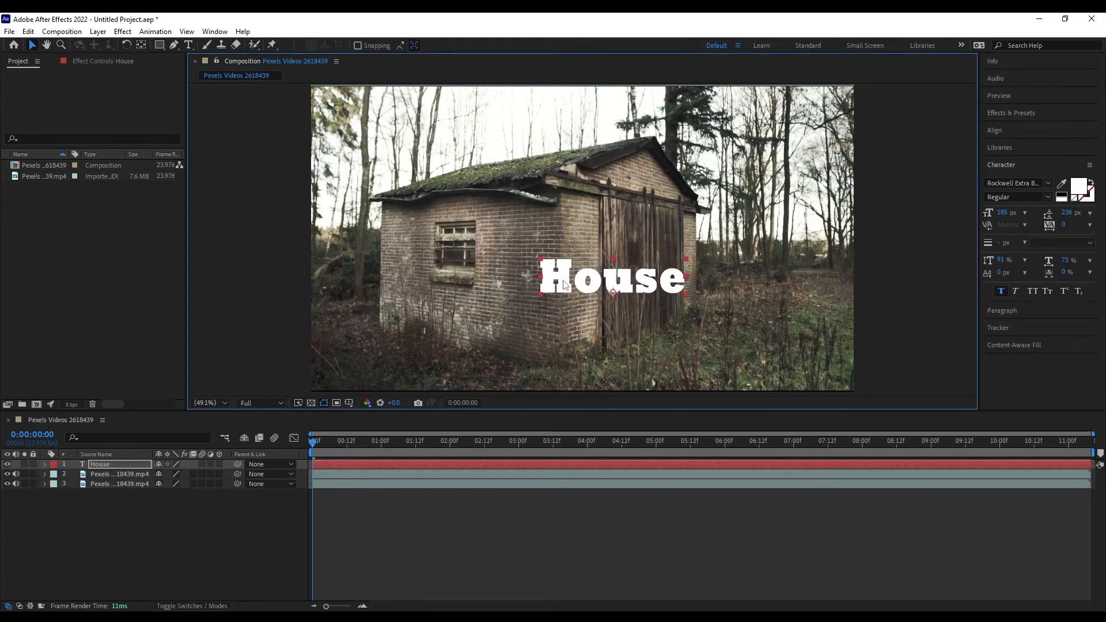
pyautogui.moveTo(102, 464); pyautogui.dragTo(102, 476)
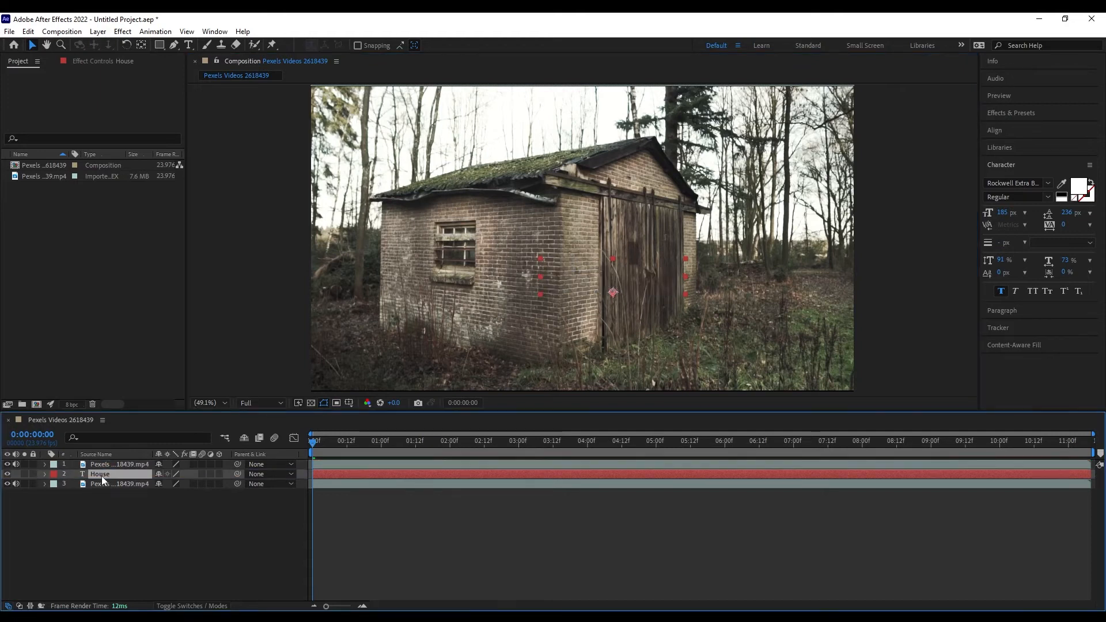
# Keyframe House's Position from 0:00 to 0:00:02:02, sliding it right from behind the shed, and preview.
pyautogui.click(44, 474)
pyautogui.click(54, 494)
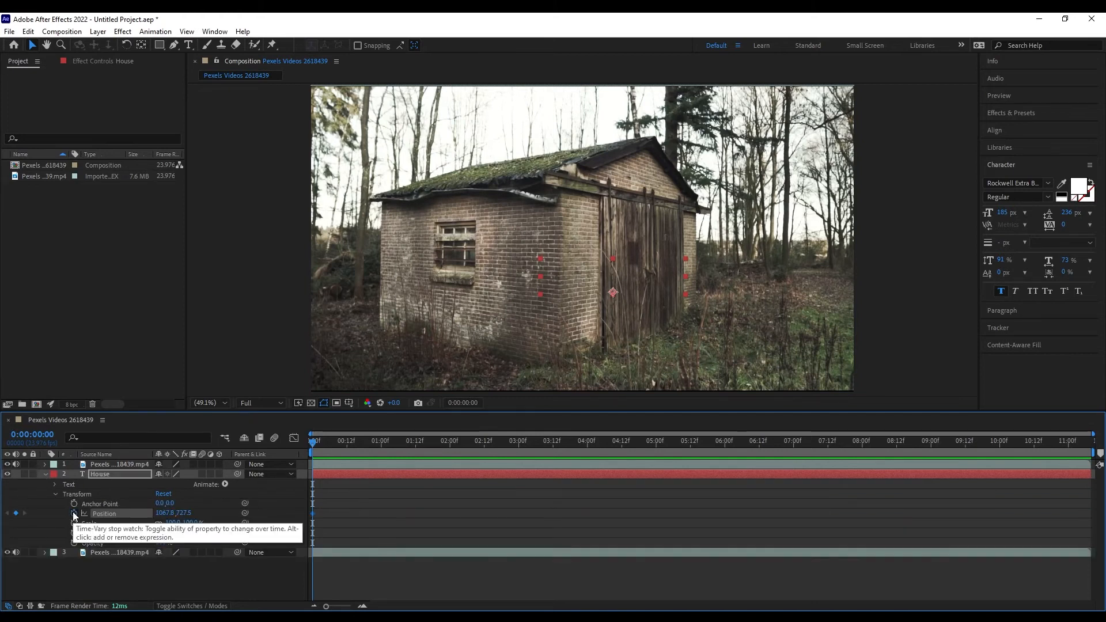
pyautogui.click(73, 513)
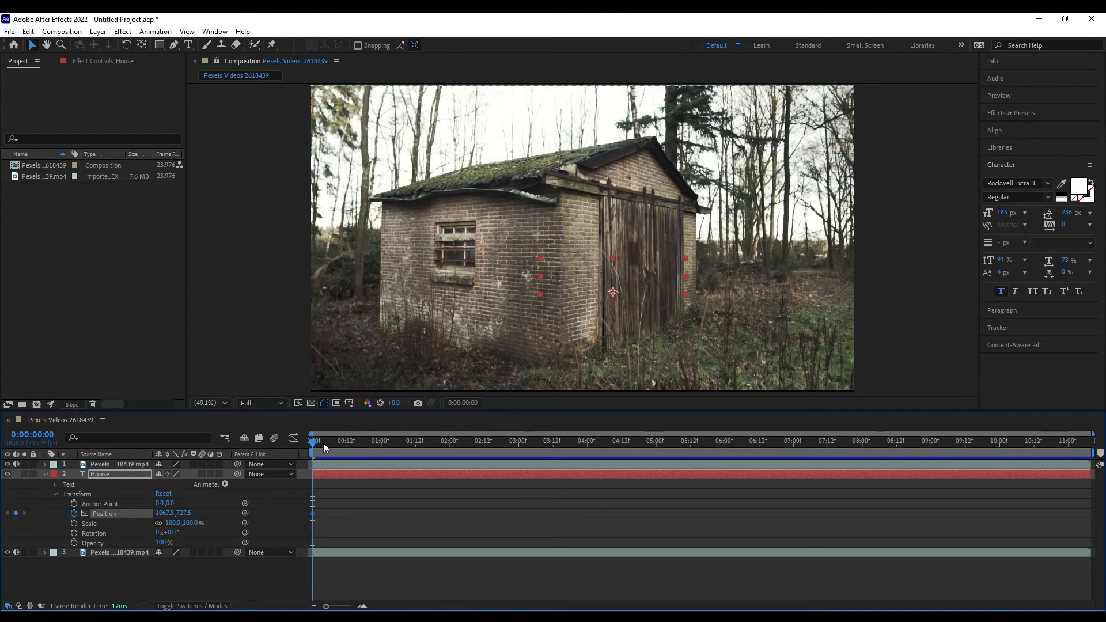
pyautogui.moveTo(313, 445); pyautogui.dragTo(455, 451)
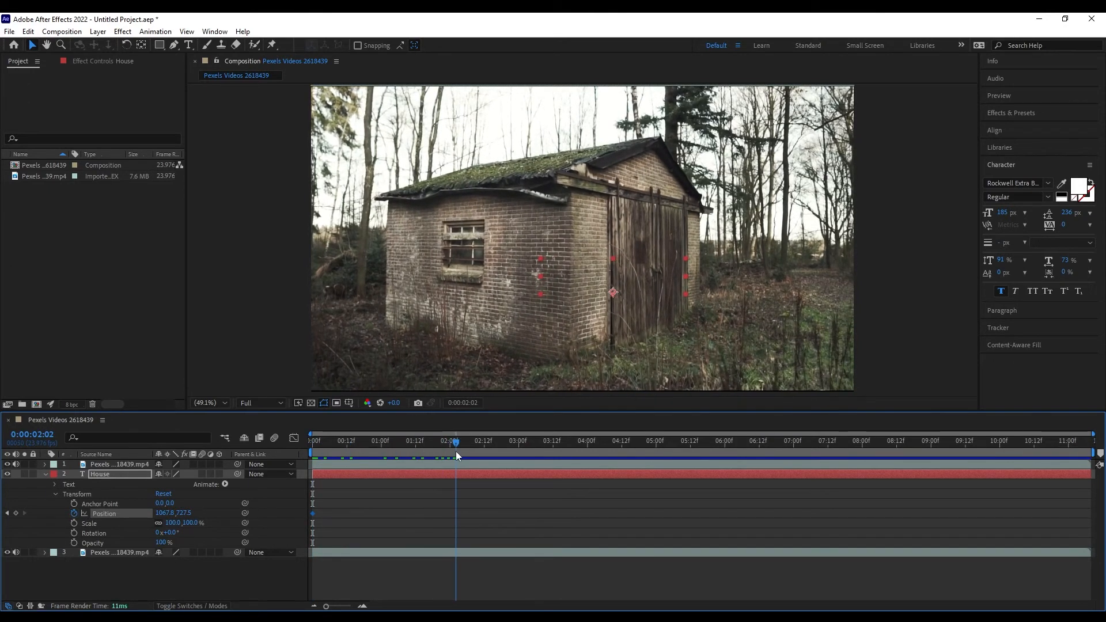
pyautogui.moveTo(165, 513); pyautogui.dragTo(306, 523)
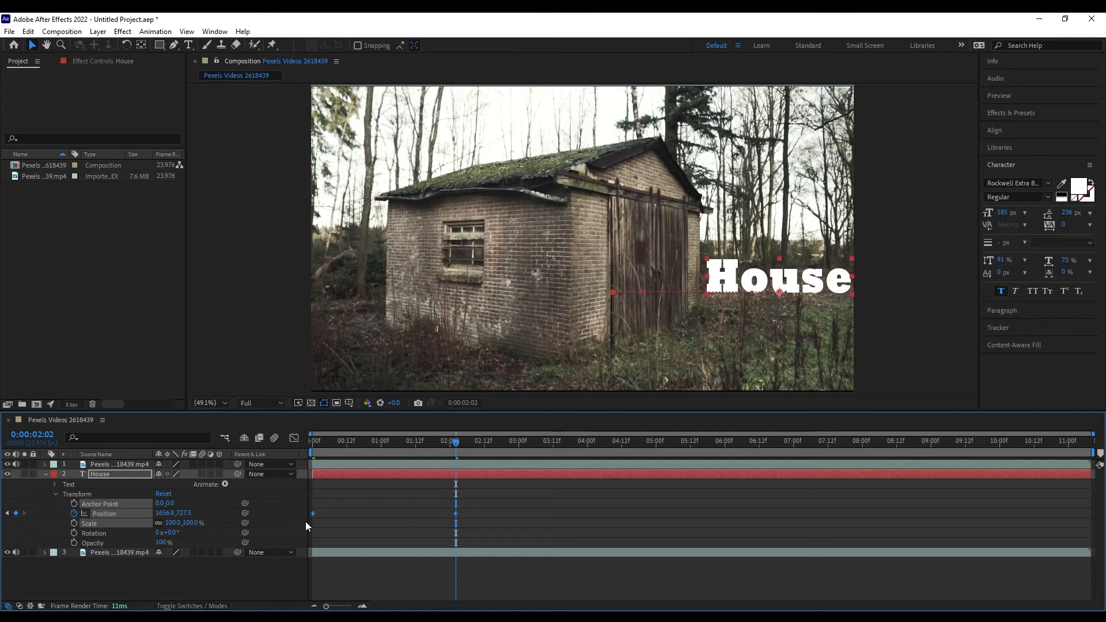
pyautogui.click(314, 441)
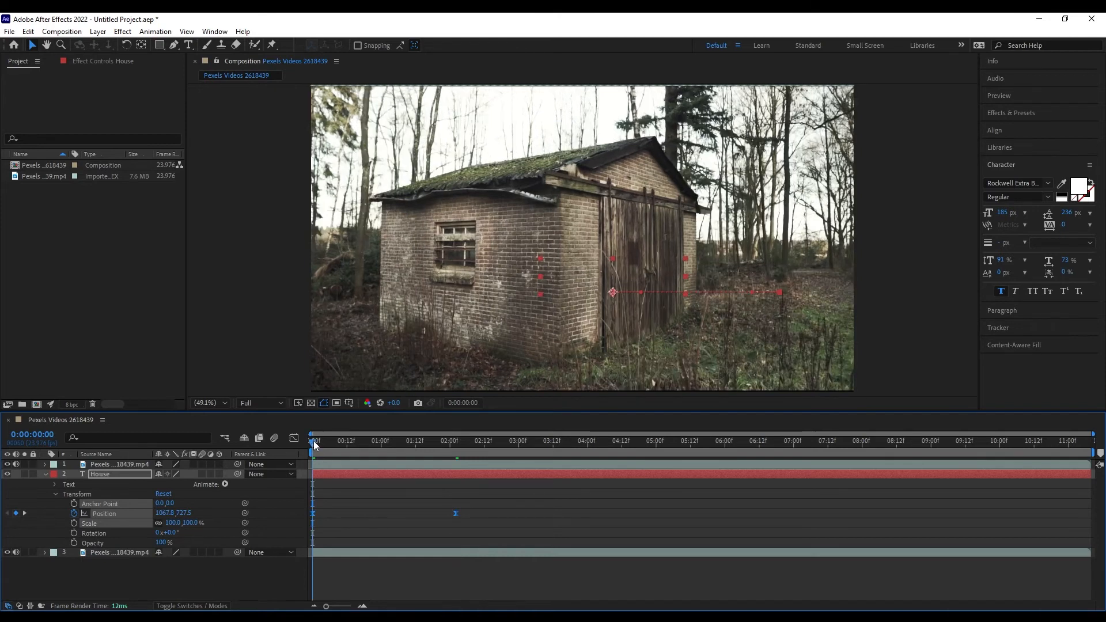
pyautogui.press('space')
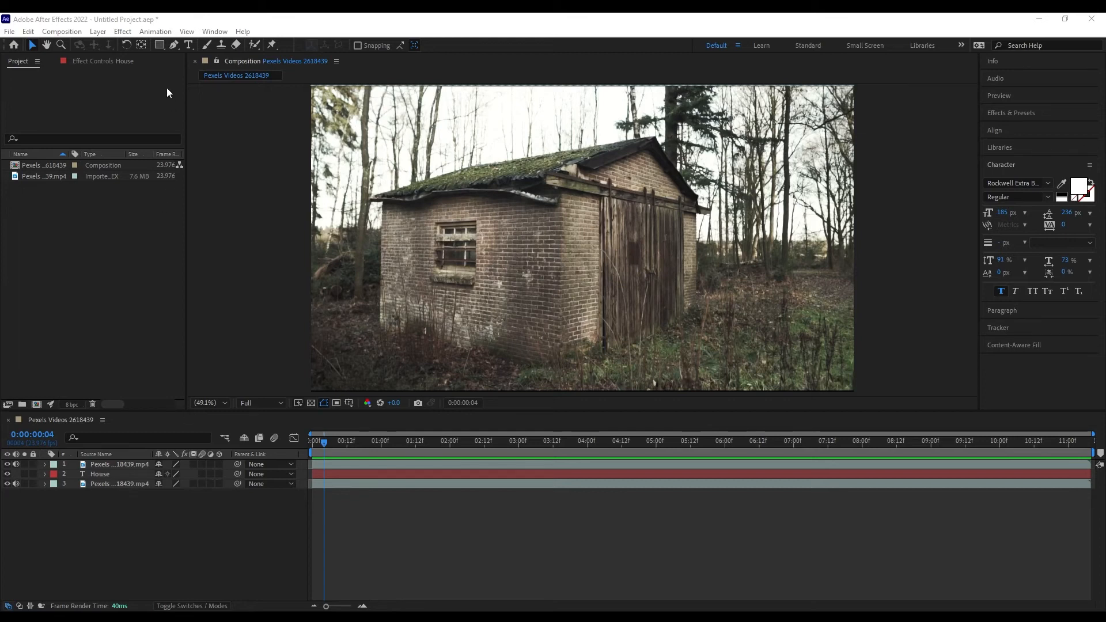
pyautogui.click(158, 46)
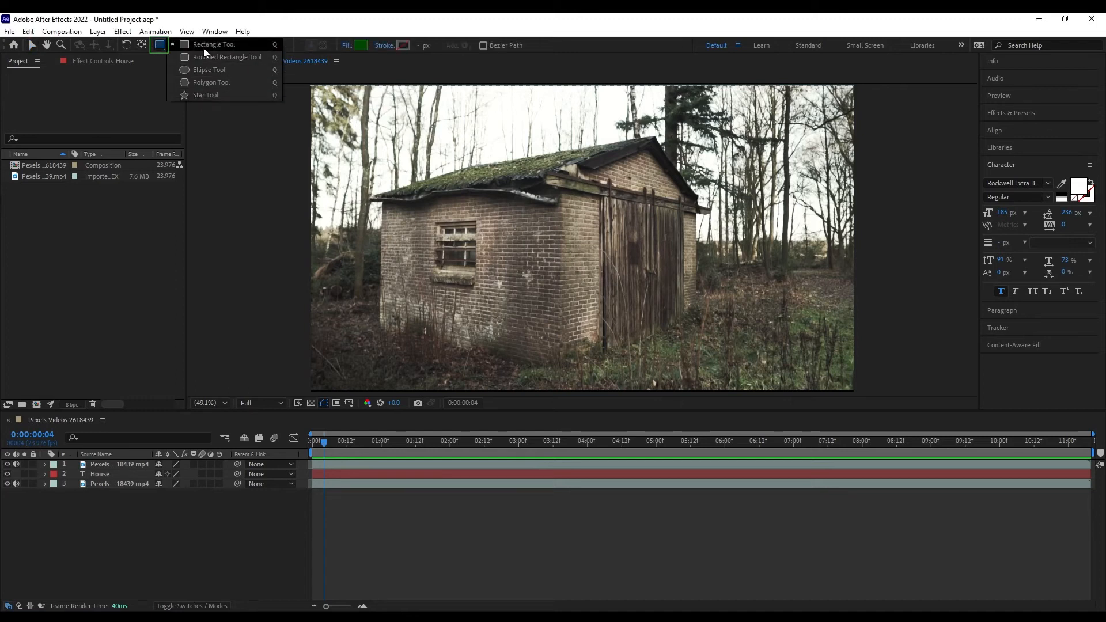
# Draw two ellipse shapes over the shed.
pyautogui.click(206, 70)
pyautogui.moveTo(413, 154); pyautogui.dragTo(586, 299)
pyautogui.moveTo(760, 331); pyautogui.dragTo(708, 237)
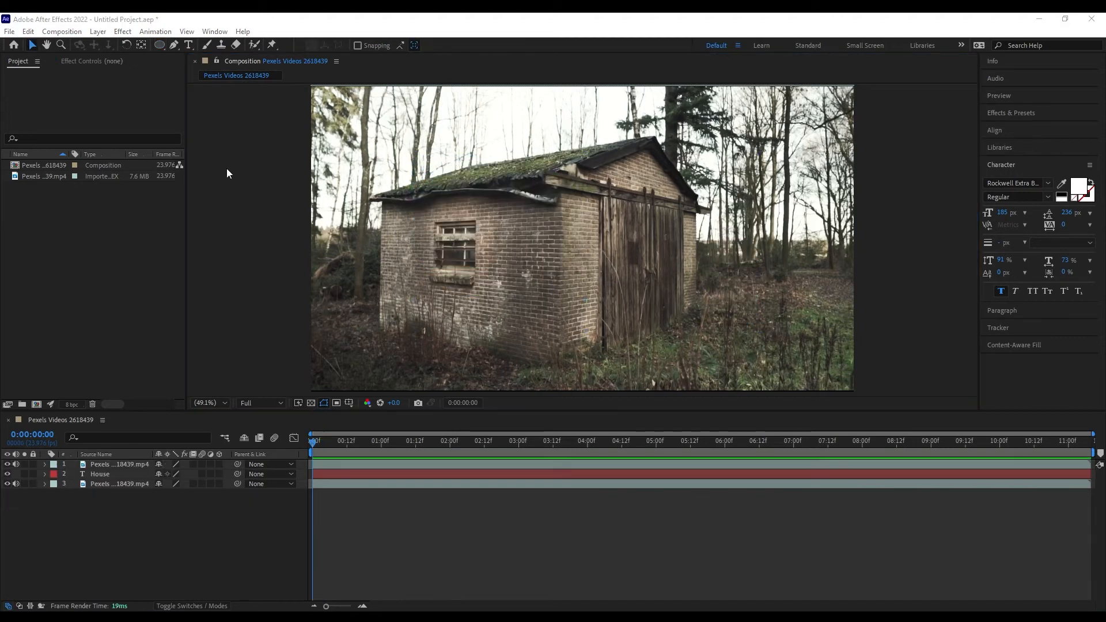
# Draw a curved Pen-tool shape, move Rectangle 1's Position to -1007, and preview the wipe.
pyautogui.click(174, 45)
pyautogui.click(471, 173)
pyautogui.click(404, 237)
pyautogui.moveTo(403, 237); pyautogui.dragTo(424, 269)
pyautogui.moveTo(505, 292); pyautogui.dragTo(366, 121)
pyautogui.moveTo(452, 168); pyautogui.dragTo(468, 188)
pyautogui.click(470, 173)
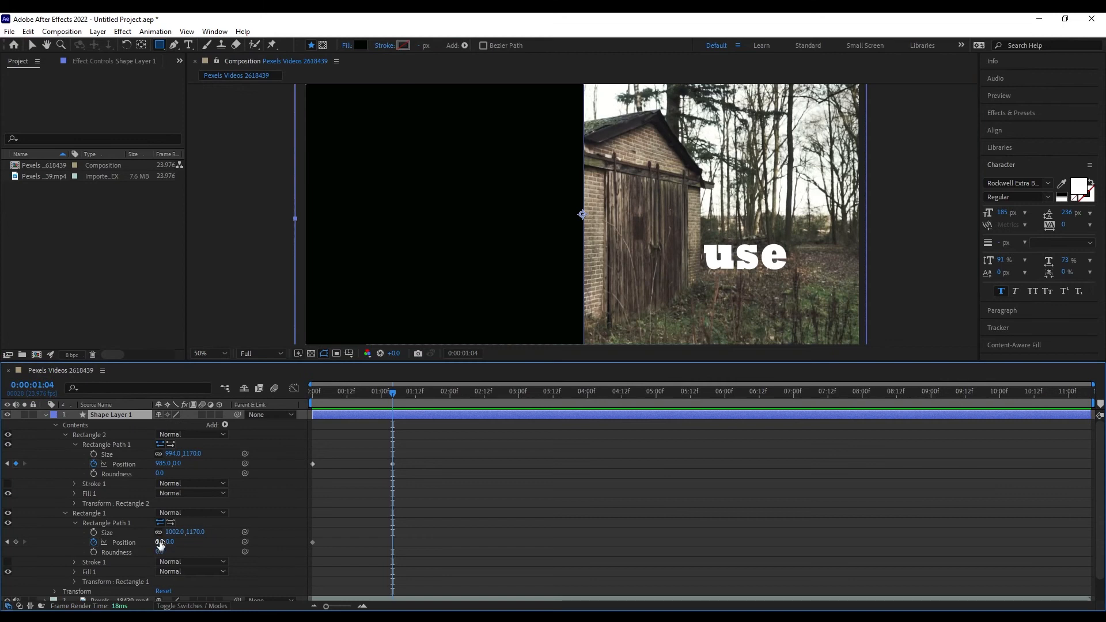
pyautogui.moveTo(155, 542); pyautogui.dragTo(83, 541)
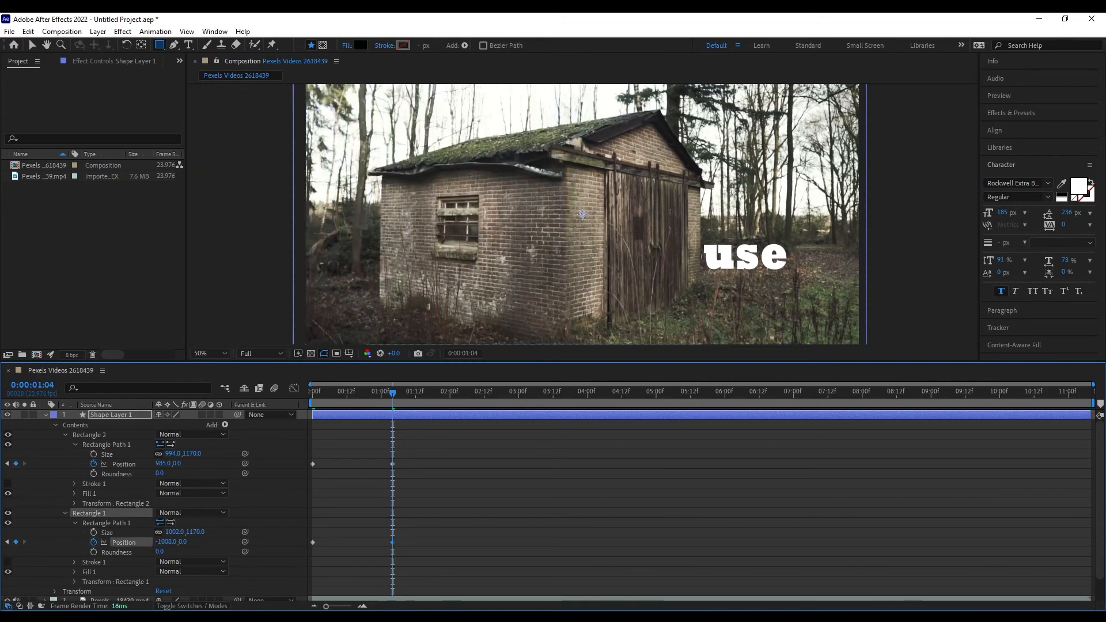
pyautogui.press('space')
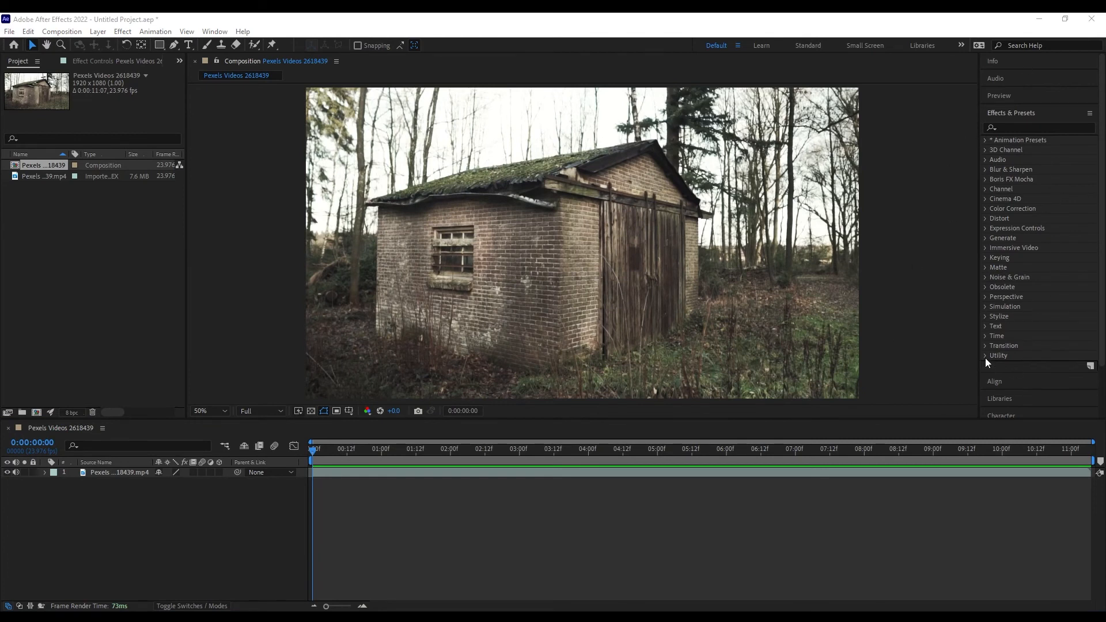
# Browse the Cinema 4D, Expression Controls, Immersive Video, Stylize, Simulation and Perspective effect categories.
pyautogui.click(985, 199)
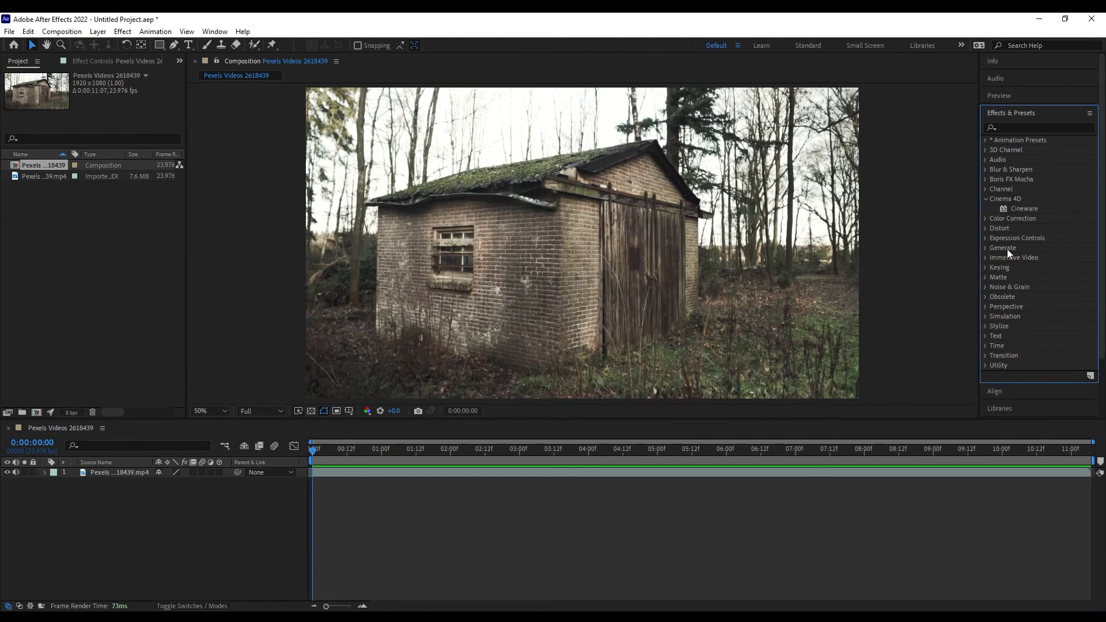
pyautogui.click(984, 238)
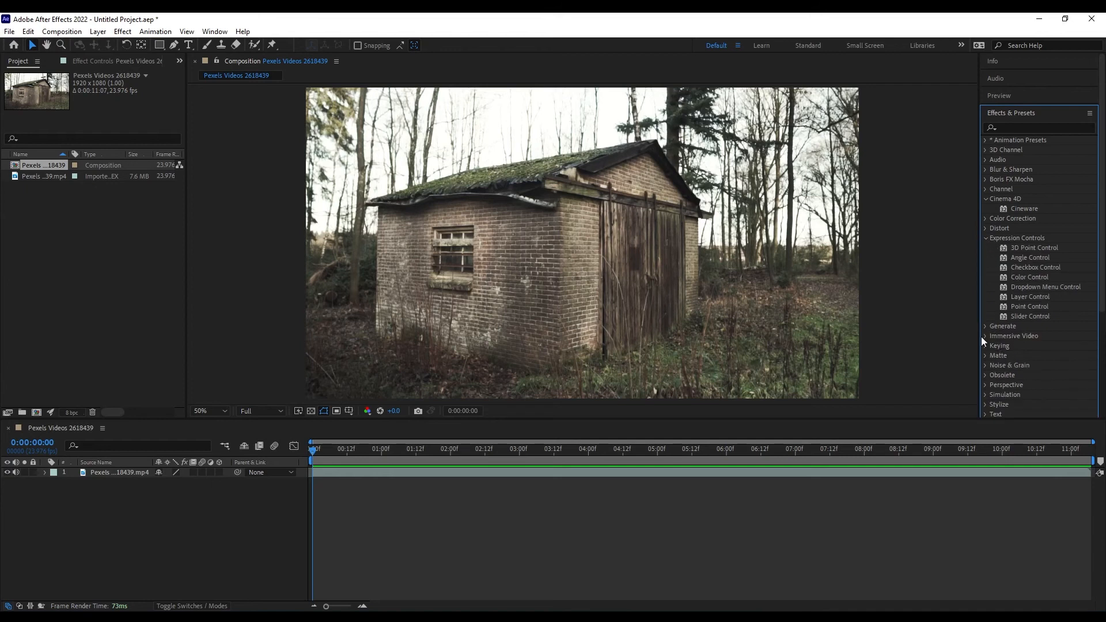
pyautogui.click(982, 336)
pyautogui.scroll(-5, 1003, 348)
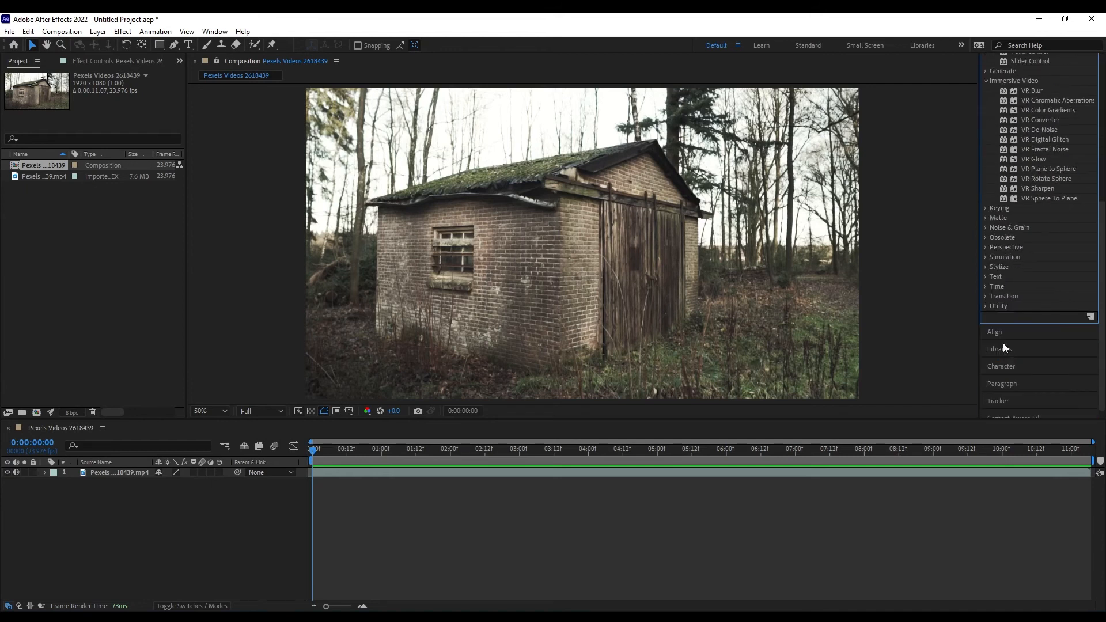
pyautogui.click(986, 269)
pyautogui.scroll(-3, 1018, 295)
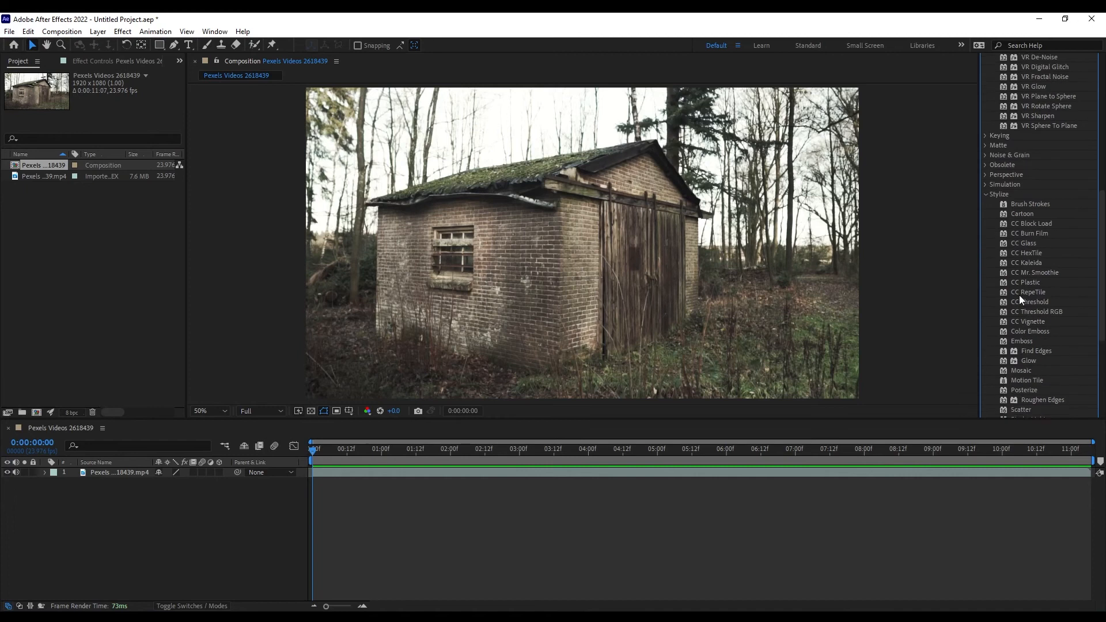
pyautogui.click(985, 148)
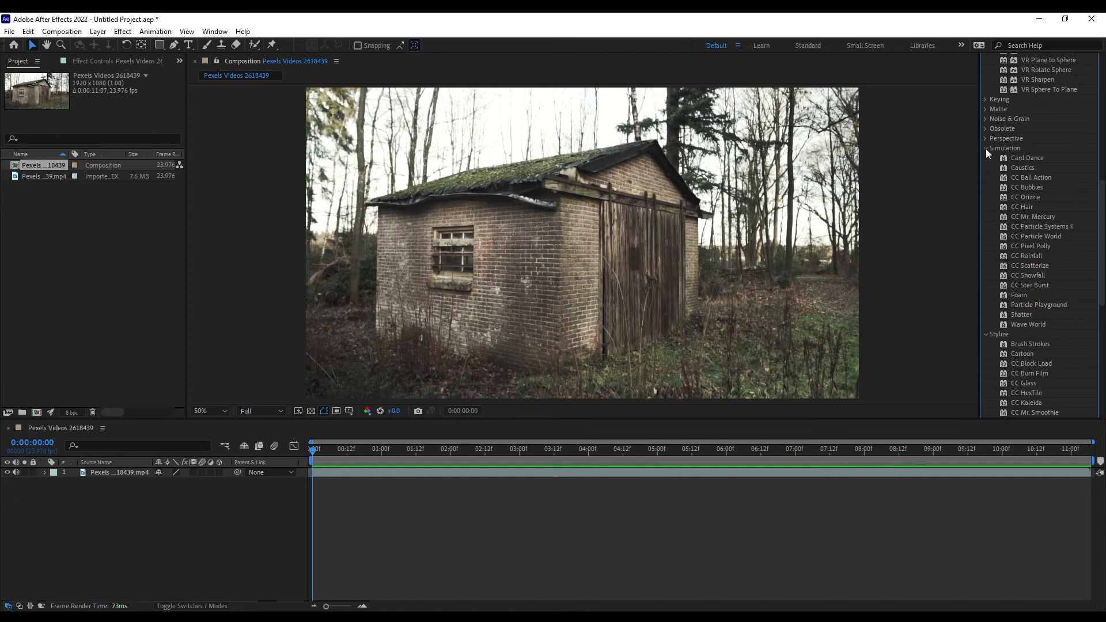
pyautogui.click(984, 139)
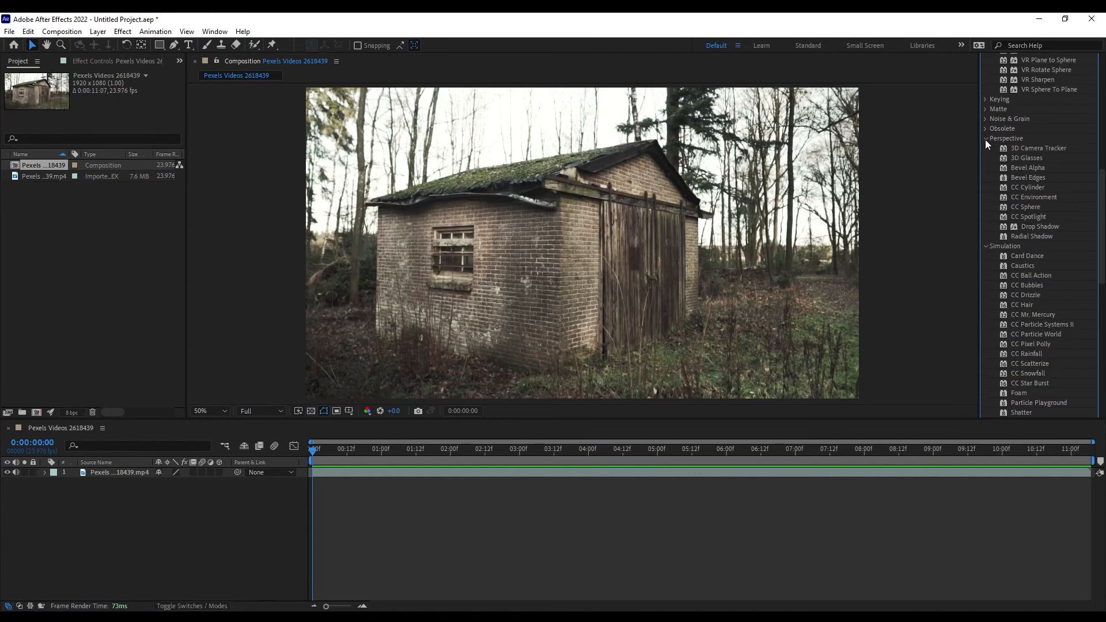
# Browse the Time and Transition effects, then turn Hue/Saturation's Master Hue to tint the shed.
pyautogui.scroll(-10, 1033, 253)
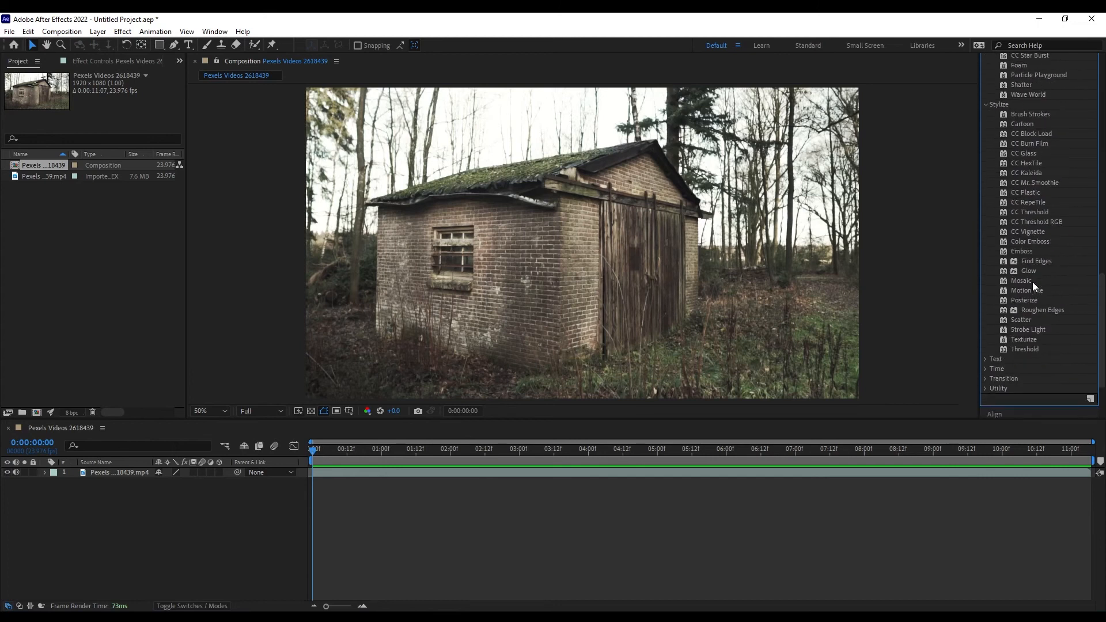
pyautogui.click(986, 296)
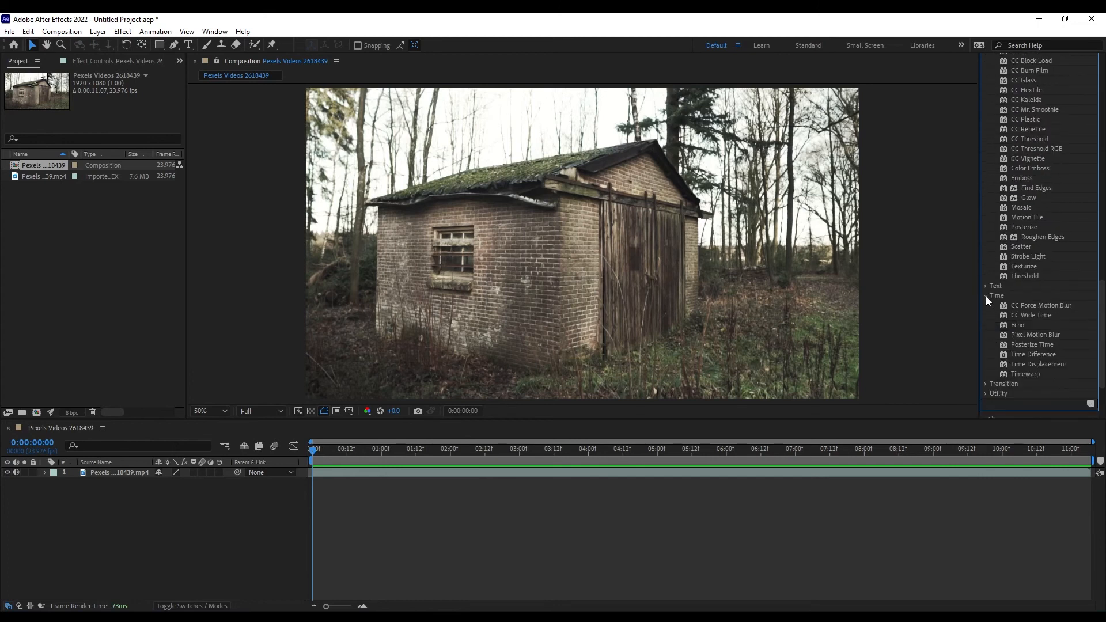
pyautogui.click(985, 384)
pyautogui.scroll(-3, 1004, 372)
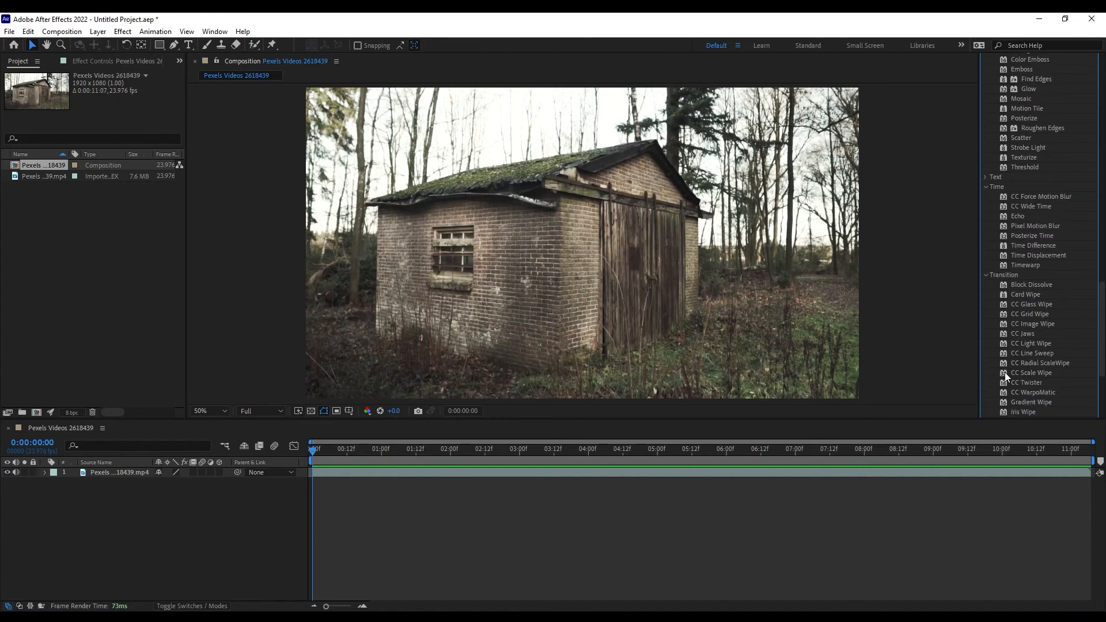
pyautogui.scroll(-3, 1005, 372)
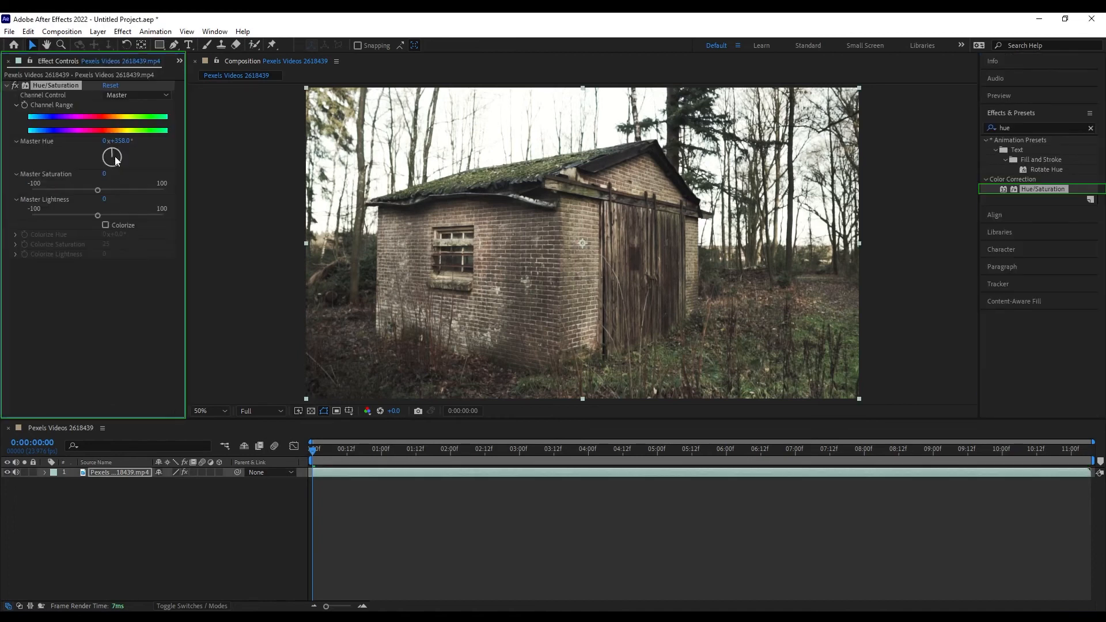
pyautogui.moveTo(115, 157); pyautogui.dragTo(77, 194)
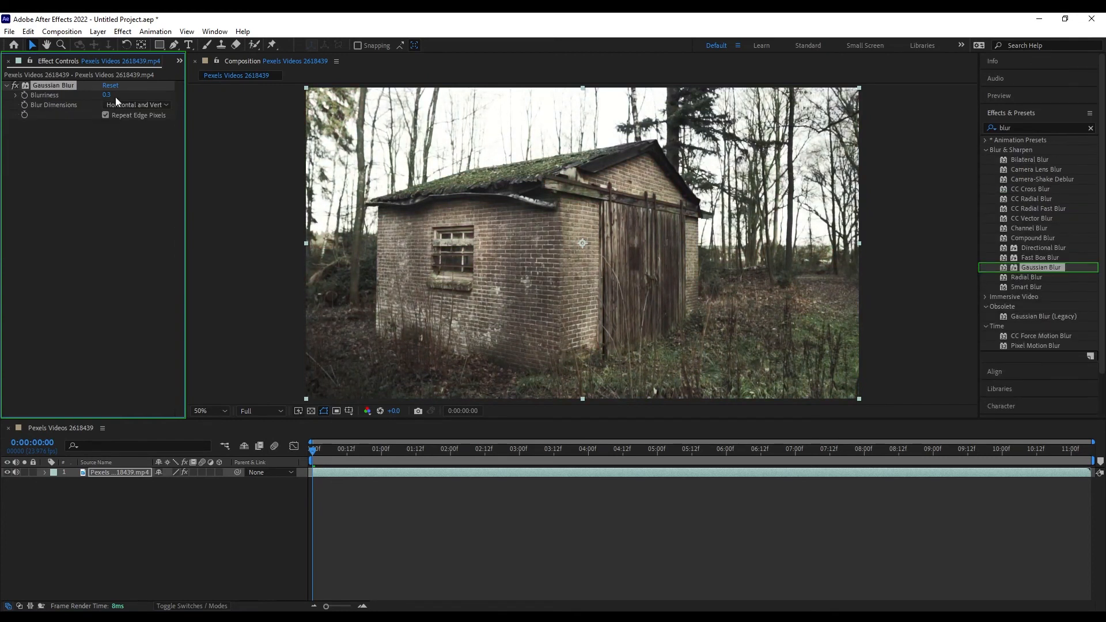
# Set Gaussian Blur to 37.3, warp the shed door with Liquify, and enable the Cartoon effect.
pyautogui.moveTo(107, 95)
pyautogui.mouseDown()
pyautogui.moveTo(336, 112)
pyautogui.moveTo(132, 109)
pyautogui.moveTo(269, 108)
pyautogui.moveTo(144, 107)
pyautogui.mouseUp()
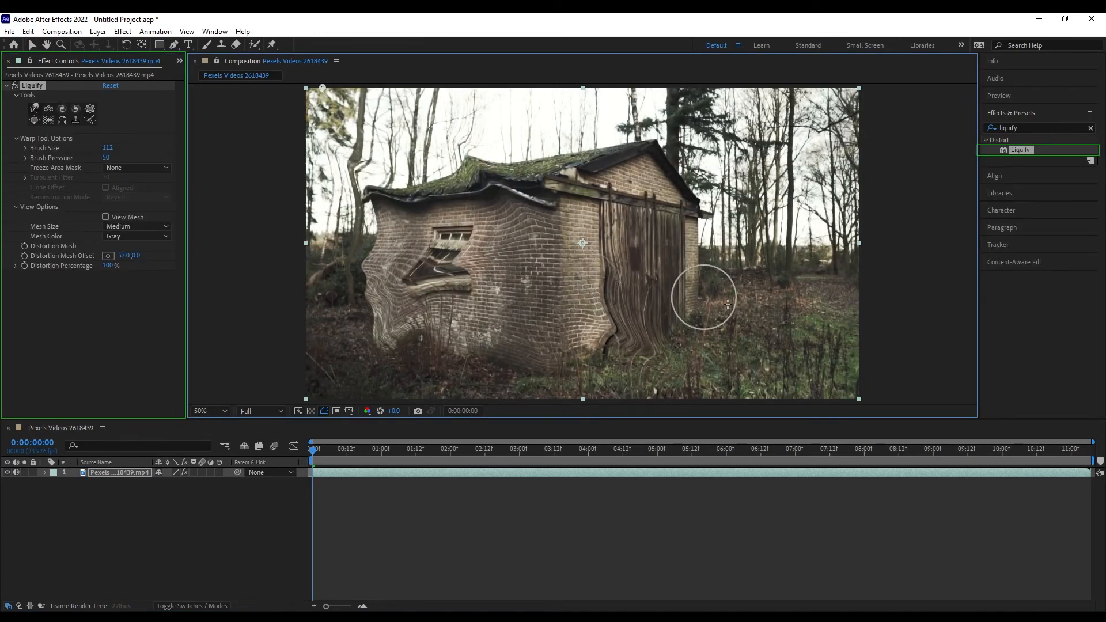
pyautogui.moveTo(727, 305)
pyautogui.mouseDown()
pyautogui.moveTo(638, 237)
pyautogui.moveTo(626, 175)
pyautogui.moveTo(636, 121)
pyautogui.moveTo(638, 202)
pyautogui.mouseUp()
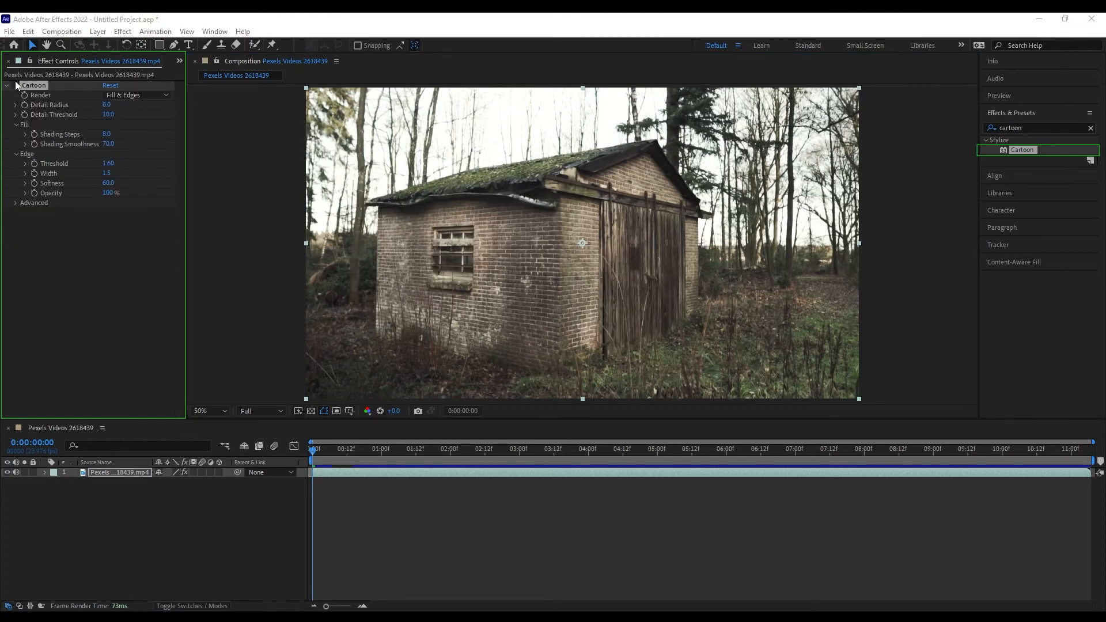
pyautogui.click(15, 85)
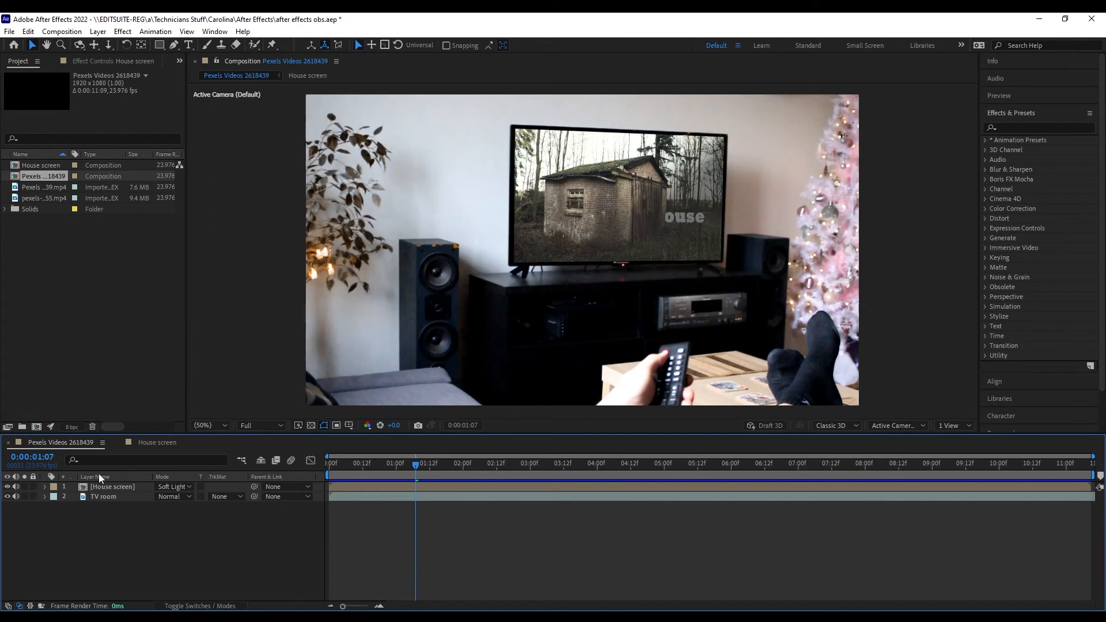
pyautogui.click(105, 497)
pyautogui.click(110, 487)
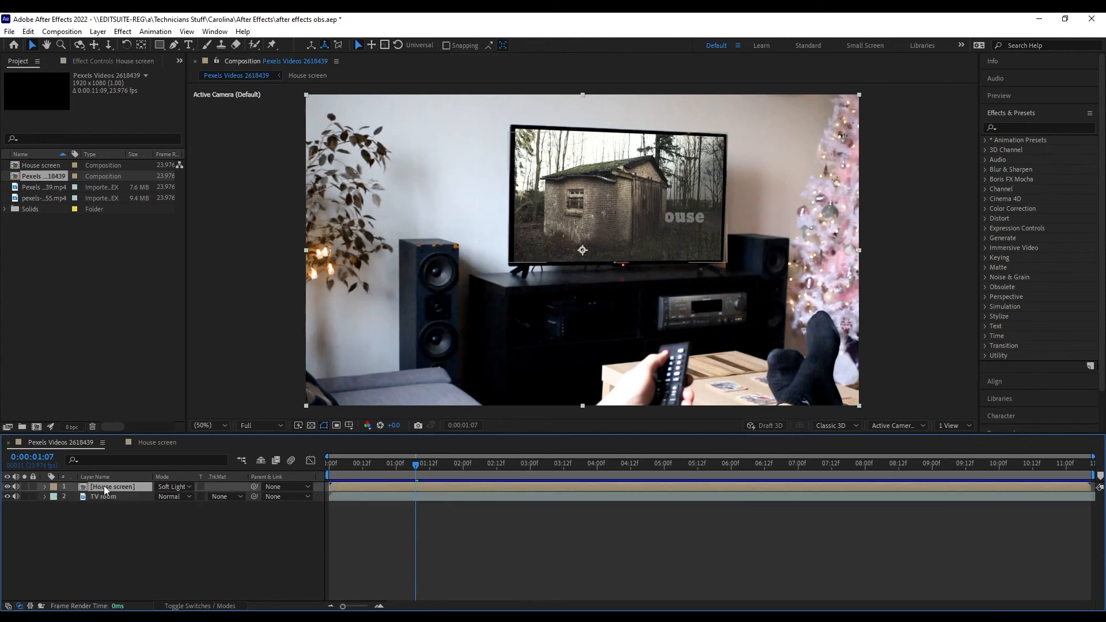
pyautogui.click(311, 526)
pyautogui.press('space')
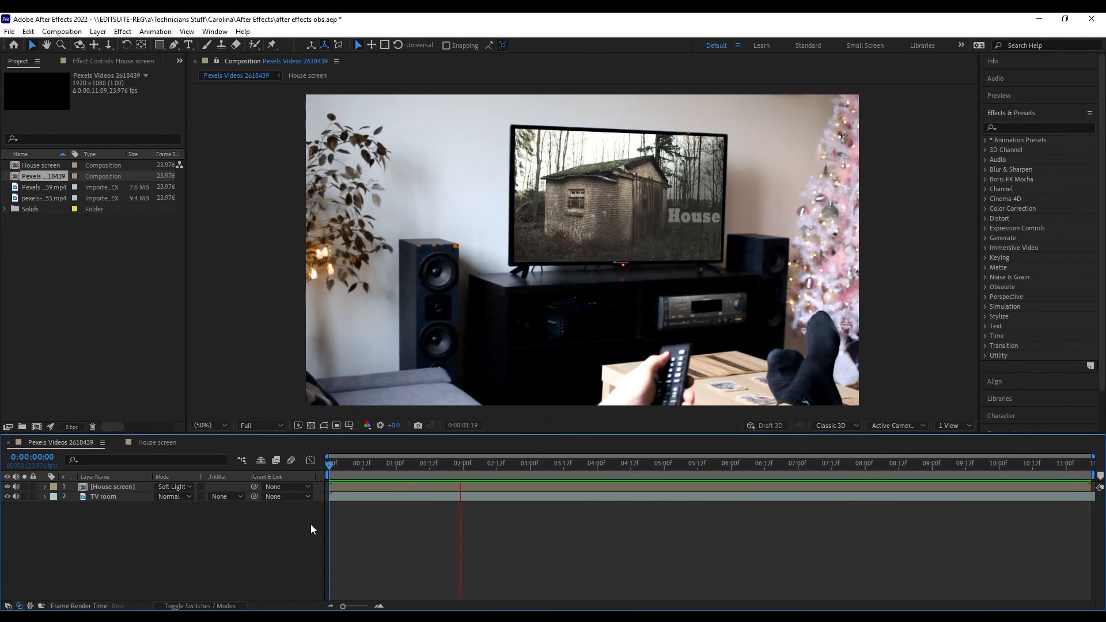
pyautogui.click(334, 465)
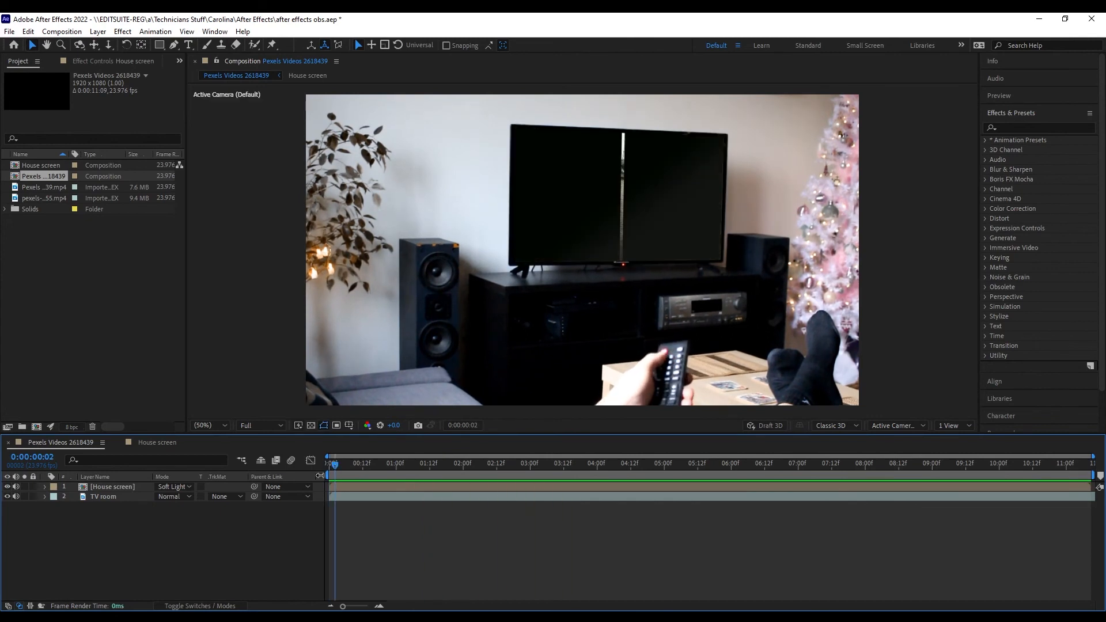
pyautogui.press('space')
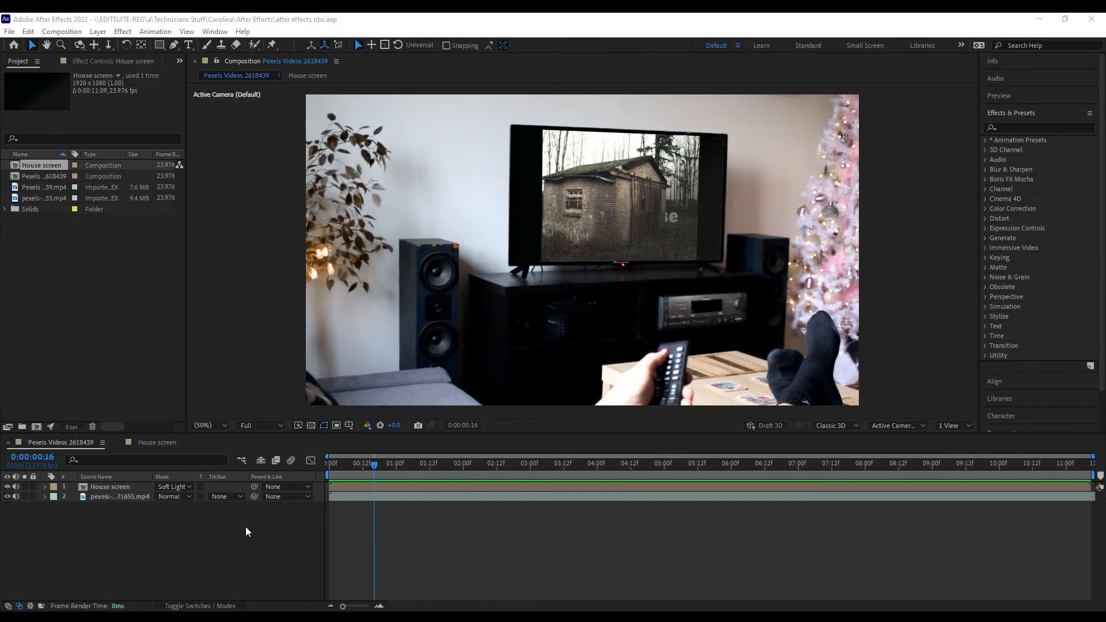
pyautogui.click(127, 486)
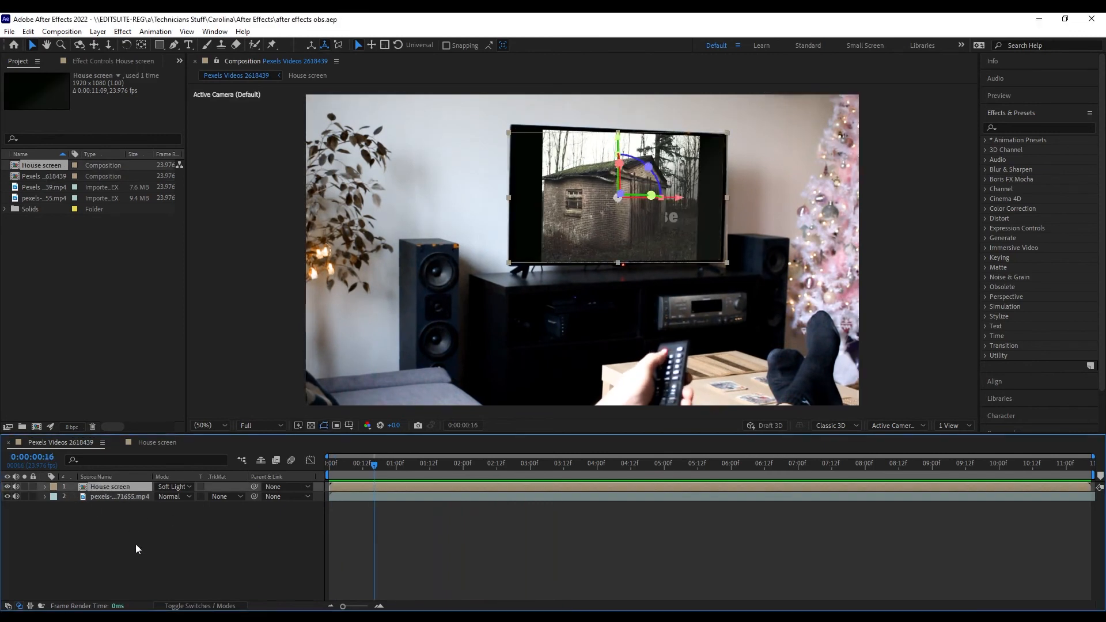
pyautogui.doubleClick(109, 485)
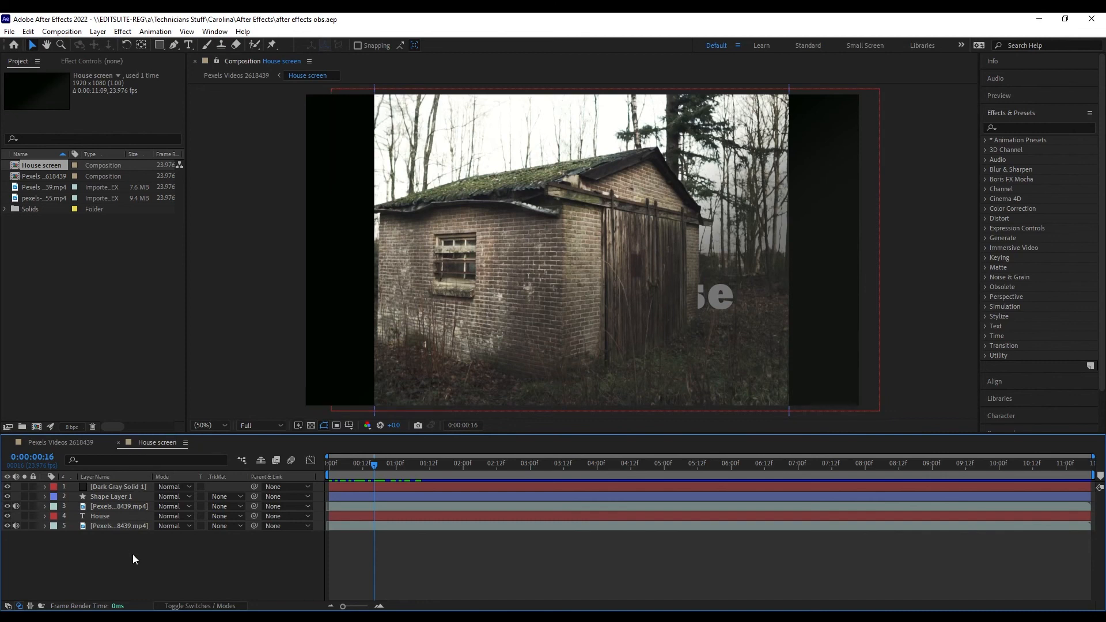
pyautogui.click(76, 440)
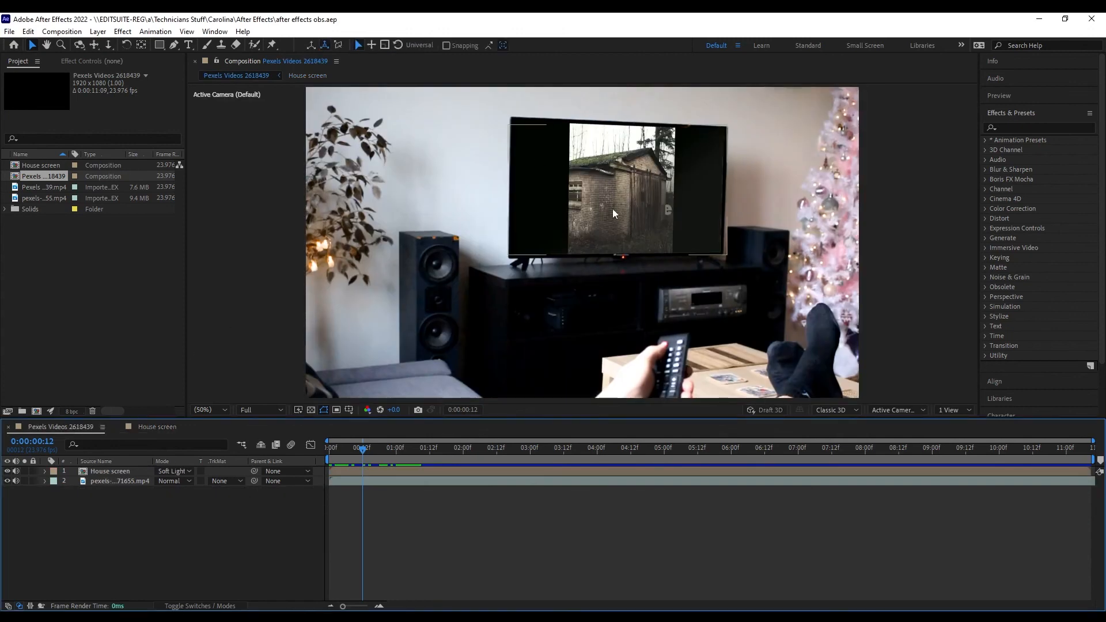
# Set Master Hue to 0x+256° in House screen, then preview the purple TV in the main comp.
pyautogui.click(161, 425)
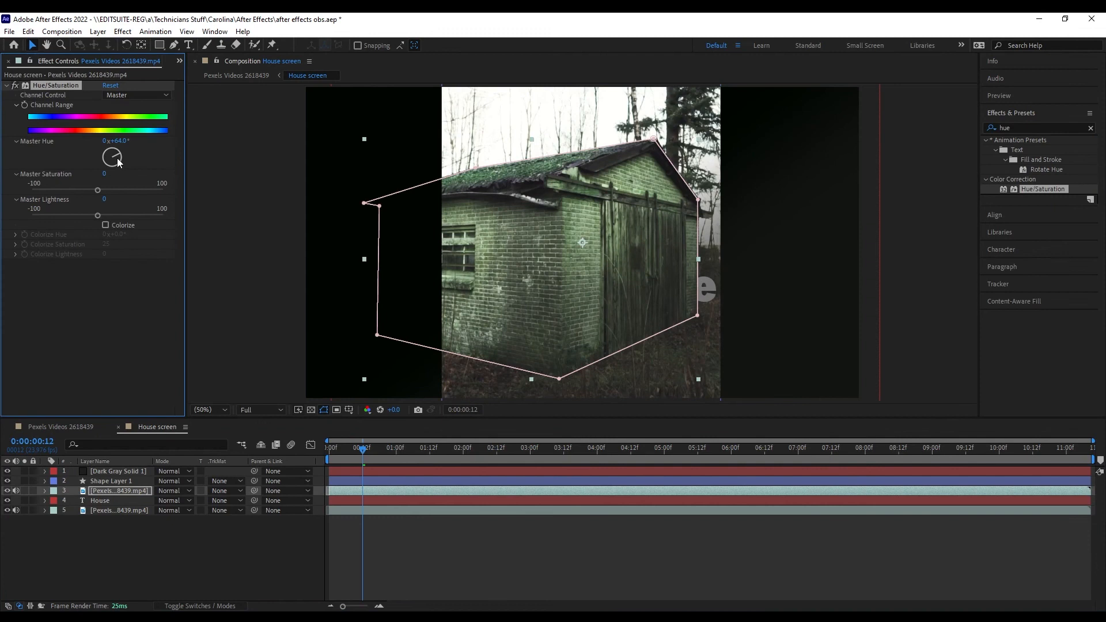
pyautogui.moveTo(118, 163); pyautogui.dragTo(106, 160)
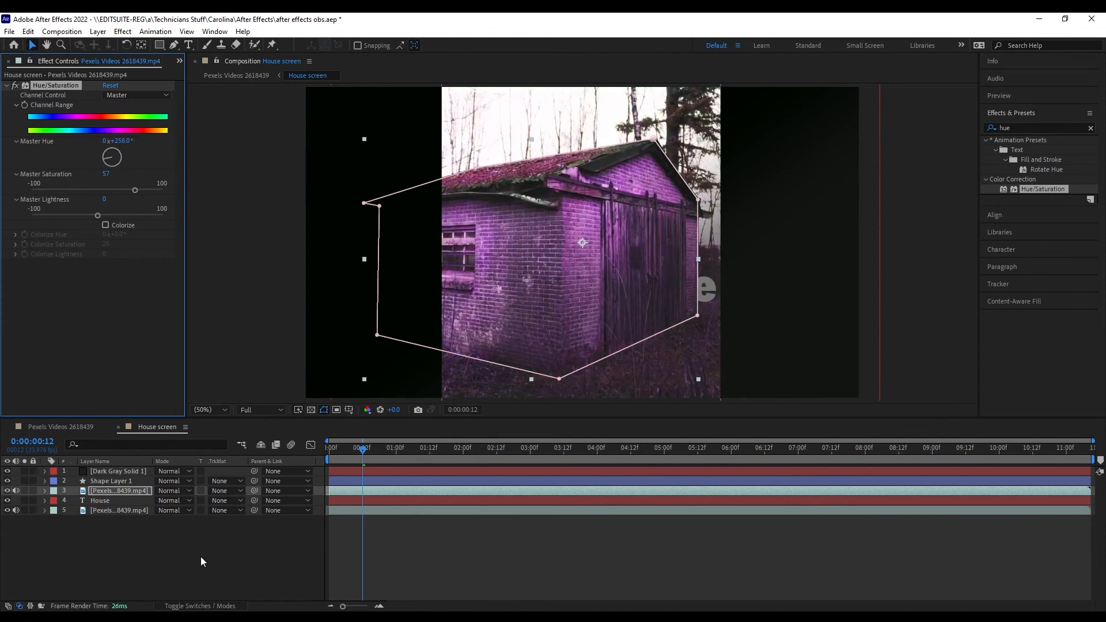
pyautogui.click(72, 427)
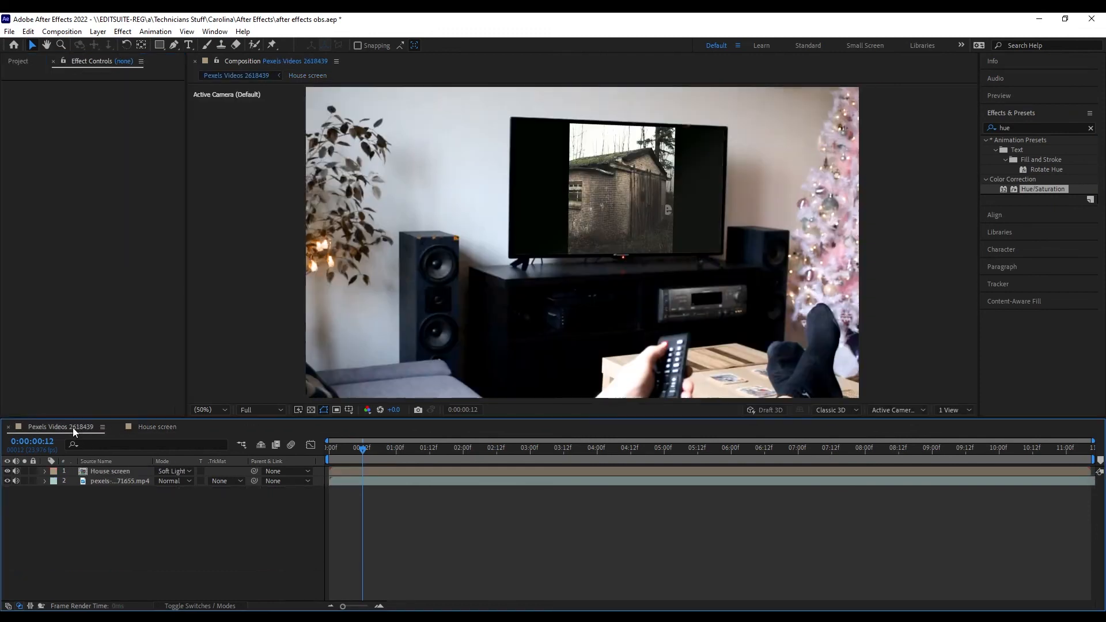
pyautogui.press('space')
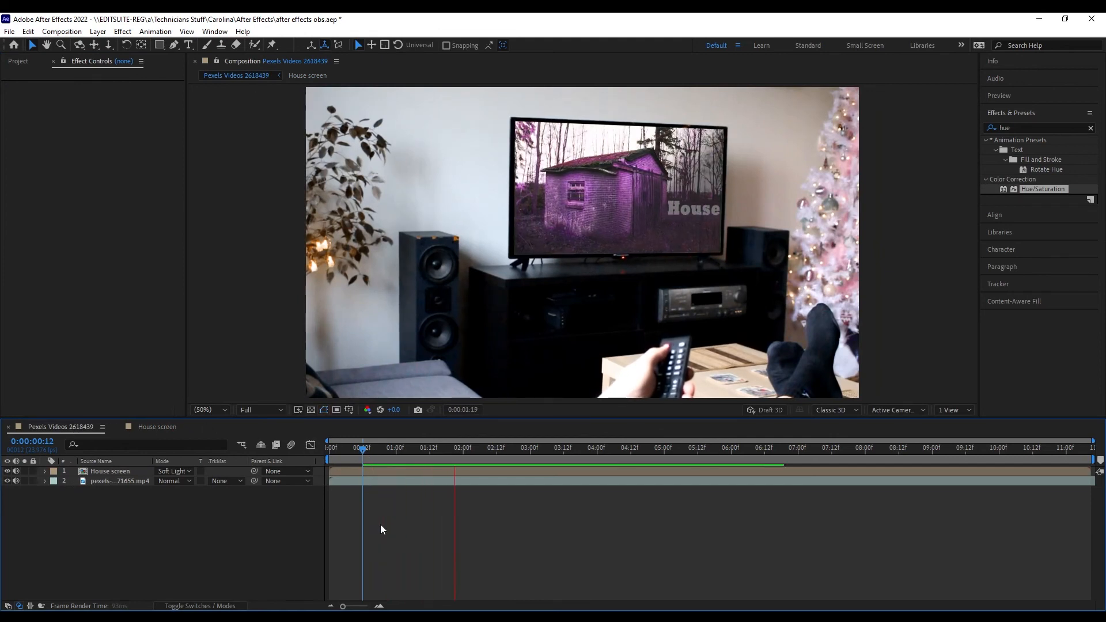
pyautogui.press('space')
pyautogui.press('space')
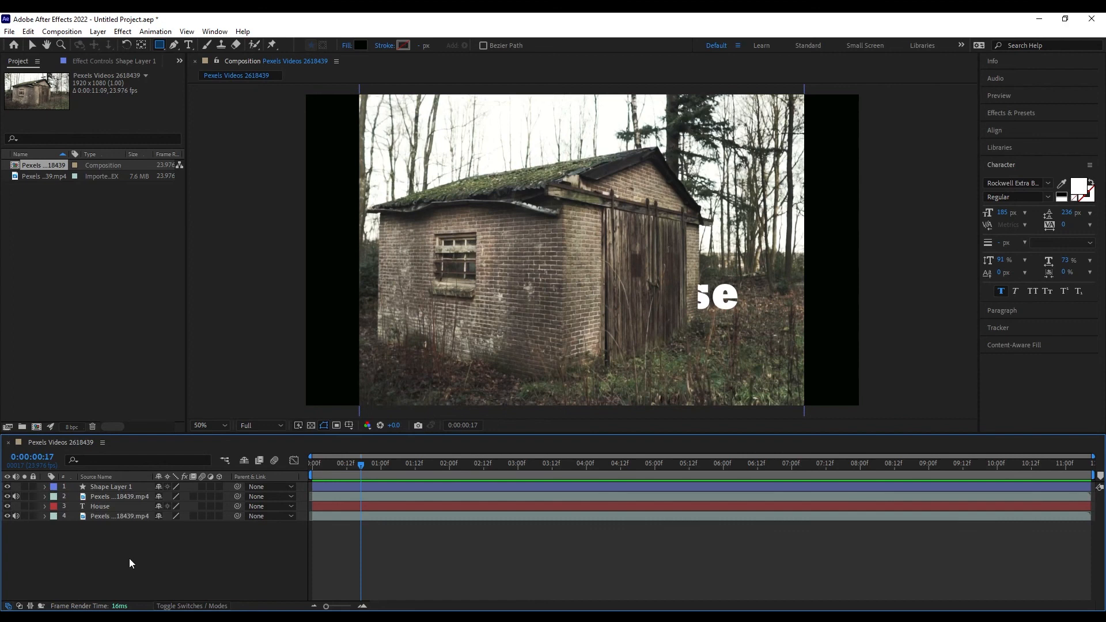
# Pre-compose all four layers as 'House screen', open it, then return to Pexels Videos 2618439.
pyautogui.moveTo(130, 555); pyautogui.dragTo(146, 485)
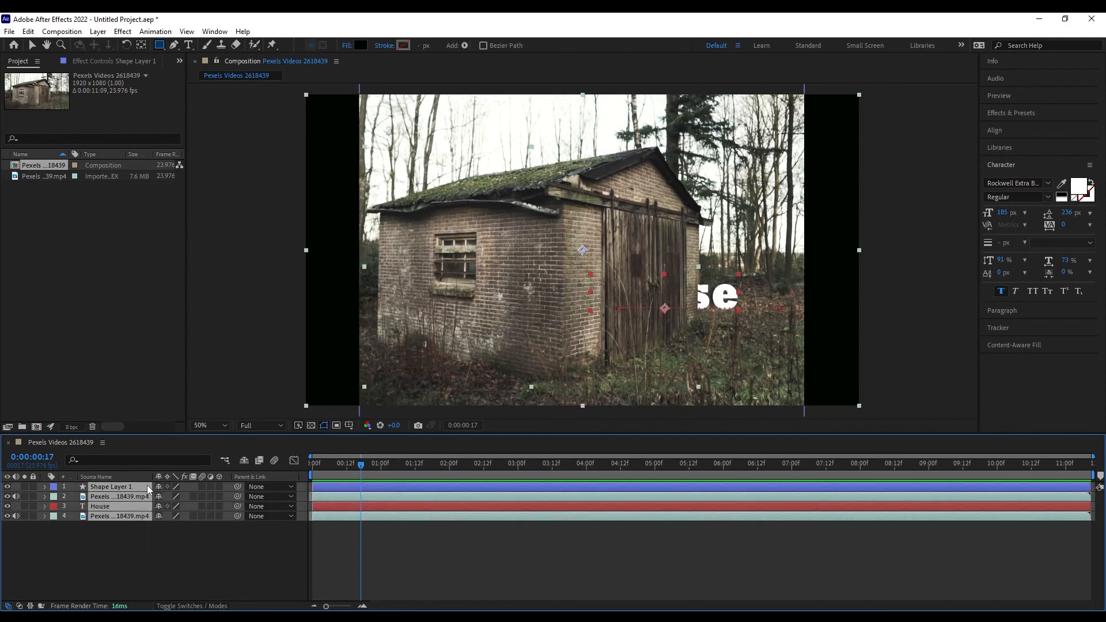
pyautogui.rightClick(147, 485)
pyautogui.click(181, 422)
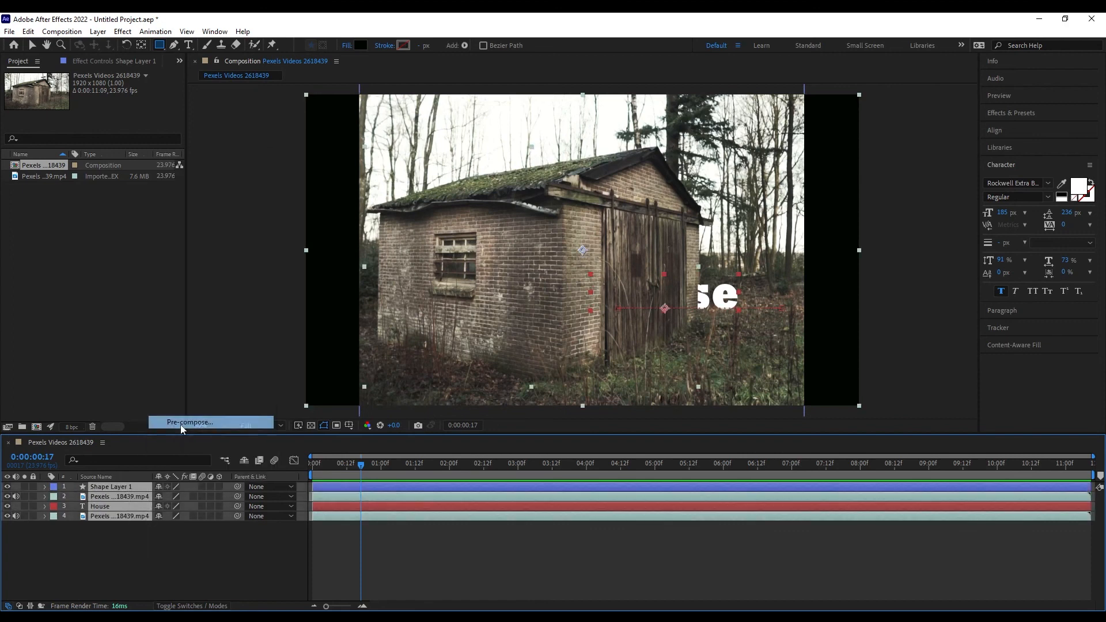
pyautogui.write('House')
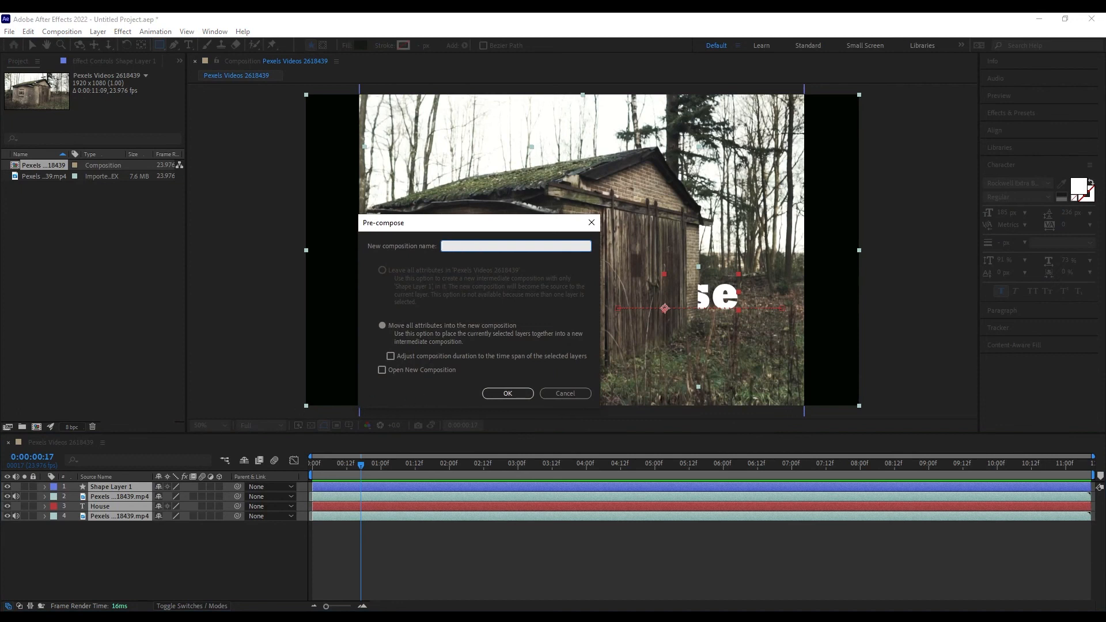
pyautogui.write(' screen')
pyautogui.click(509, 394)
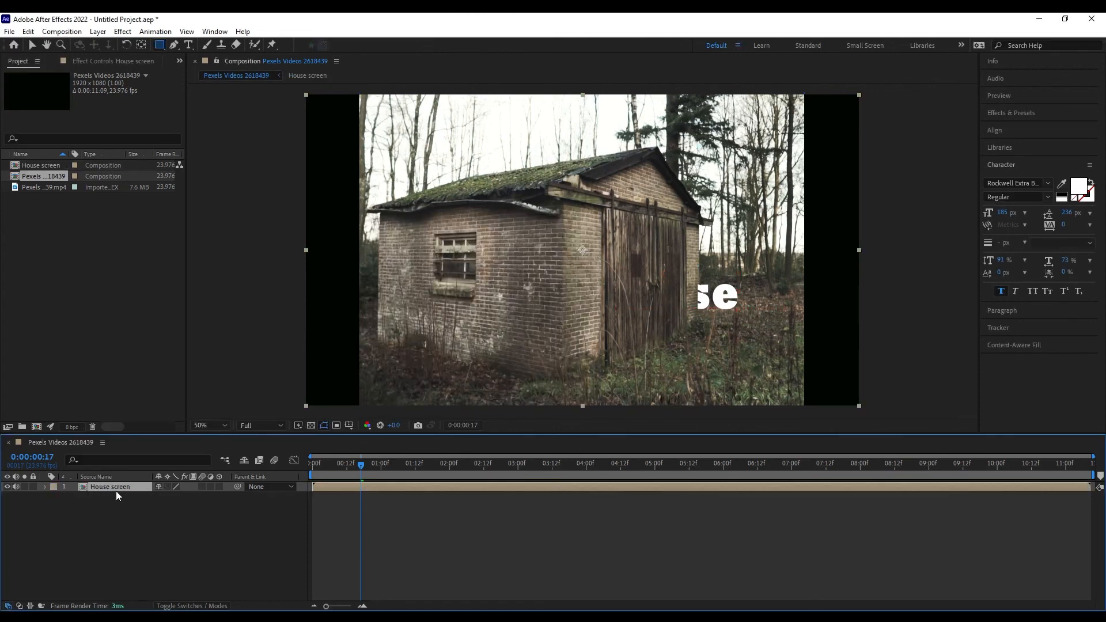
pyautogui.doubleClick(115, 487)
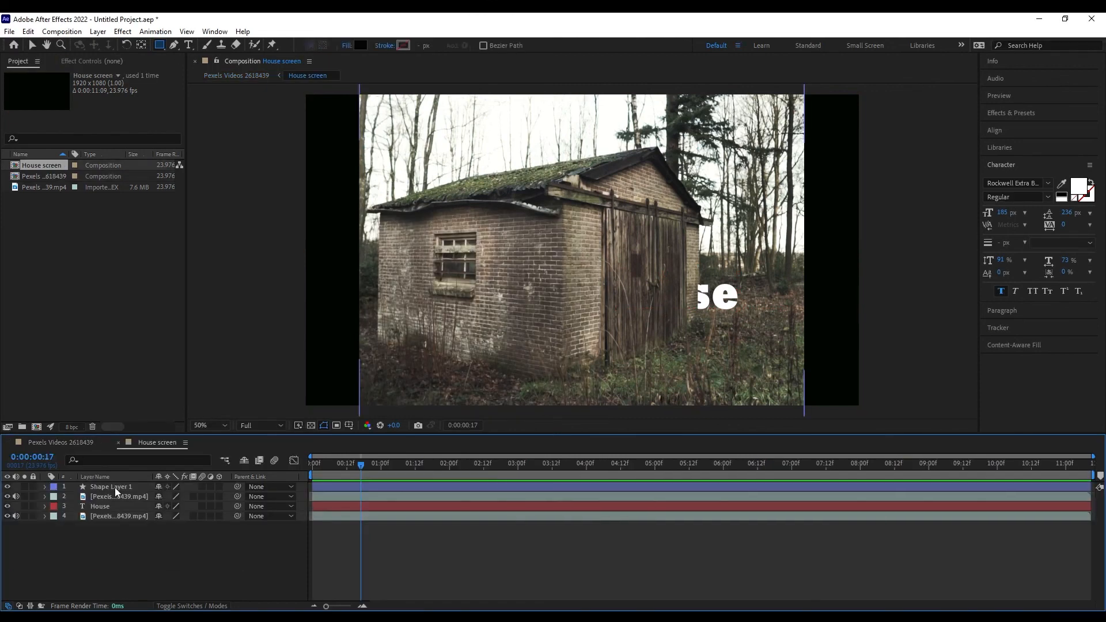
pyautogui.click(77, 442)
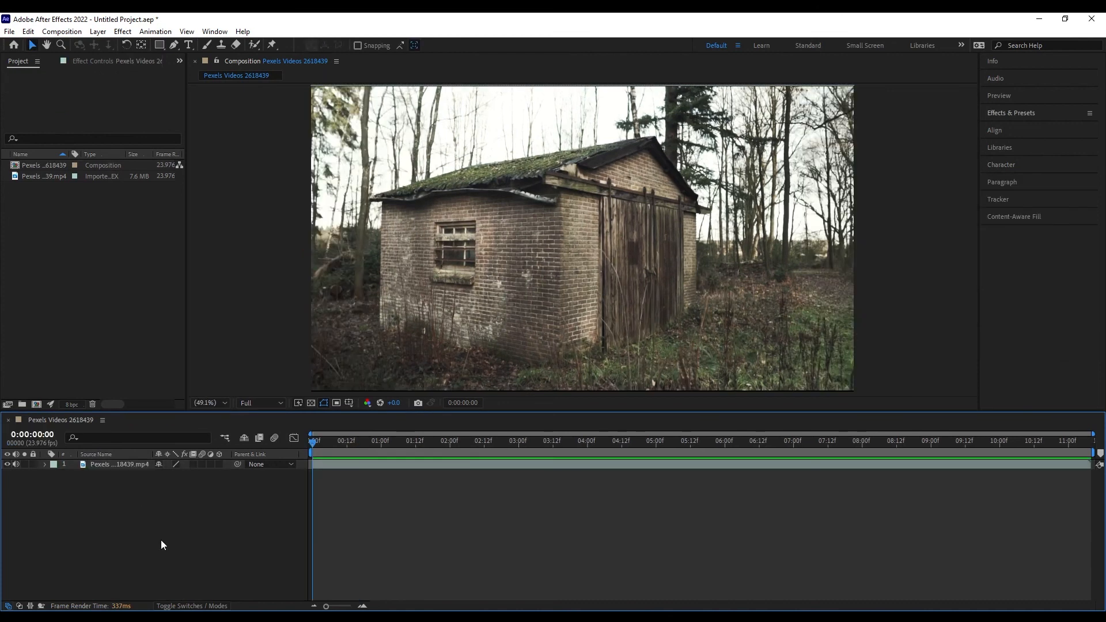